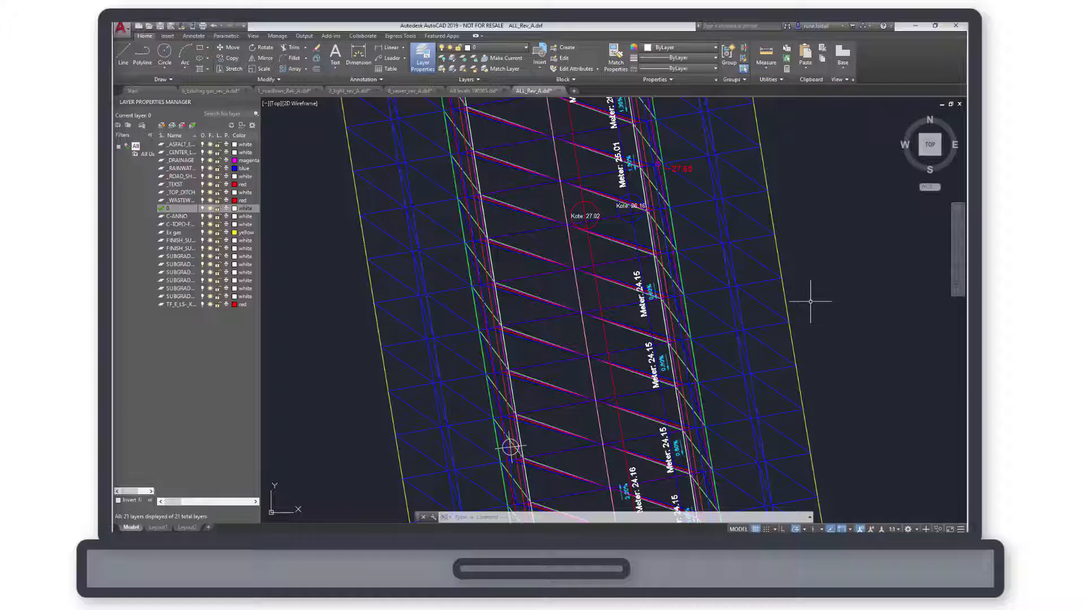
Step: Examine the combined road model in 3D, return to the top view and frame the road's lower end
scroll(811, 302, down, 5)
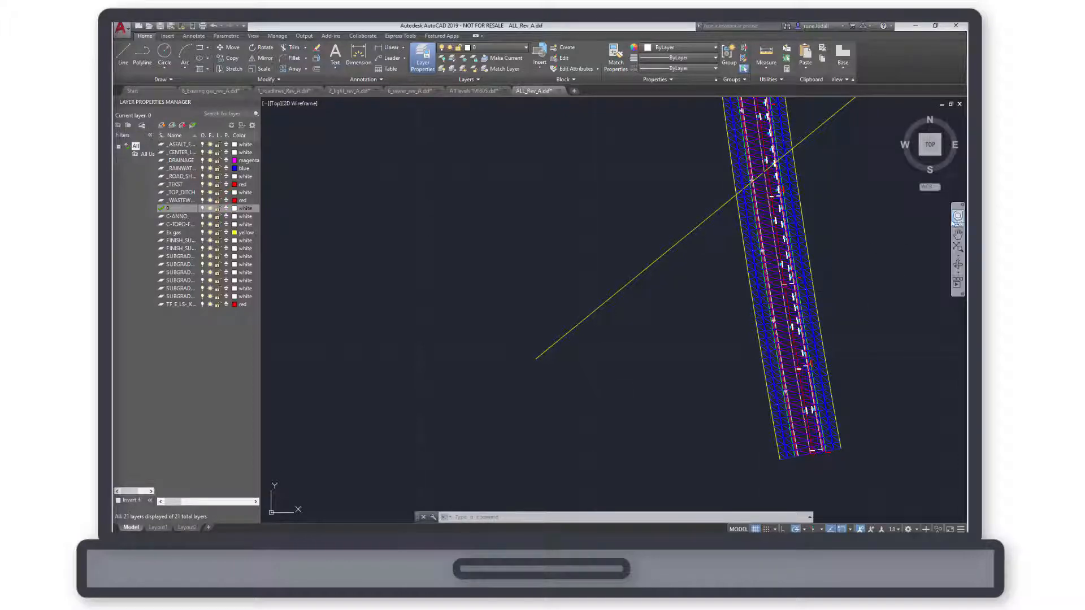
click(958, 219)
drag(870, 255, 850, 300)
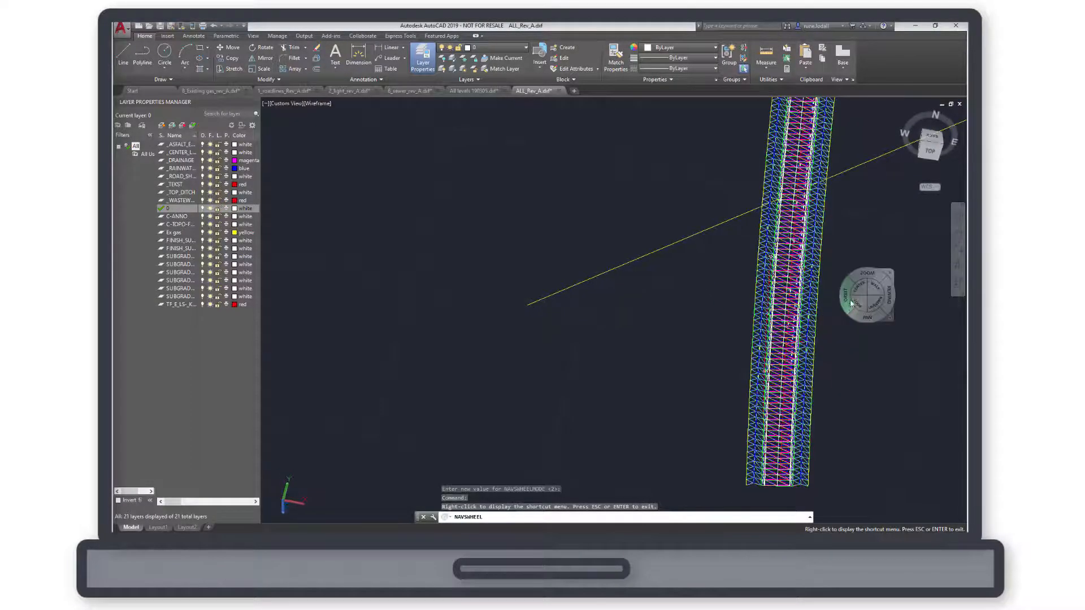
click(930, 148)
click(952, 193)
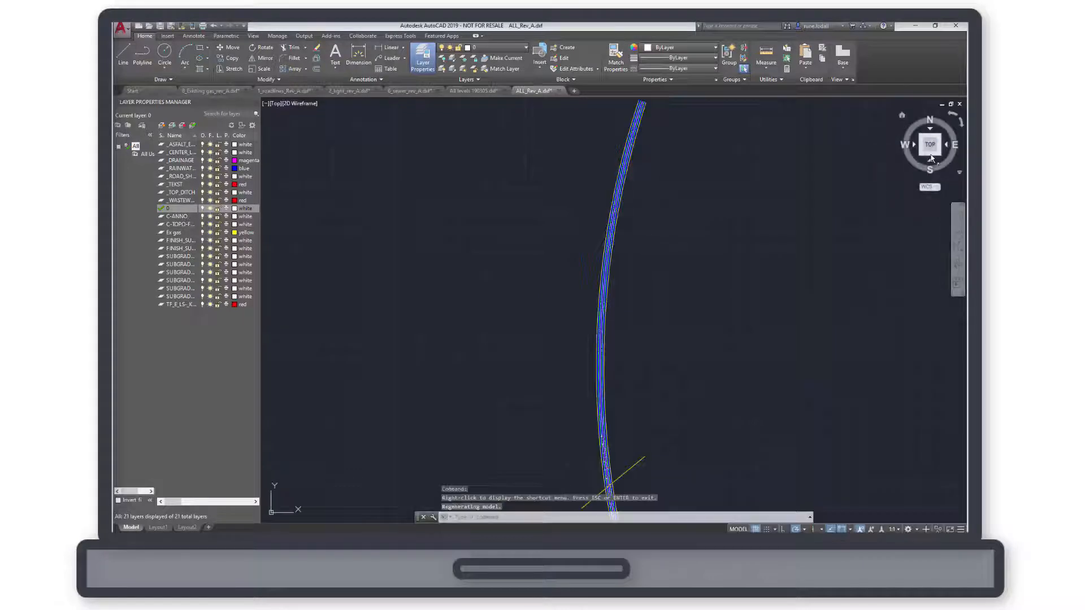
mouse_move(647, 426)
middle_down()
mouse_move(765, 220)
mouse_move(794, 116)
middle_up()
scroll(774, 168, up, 8)
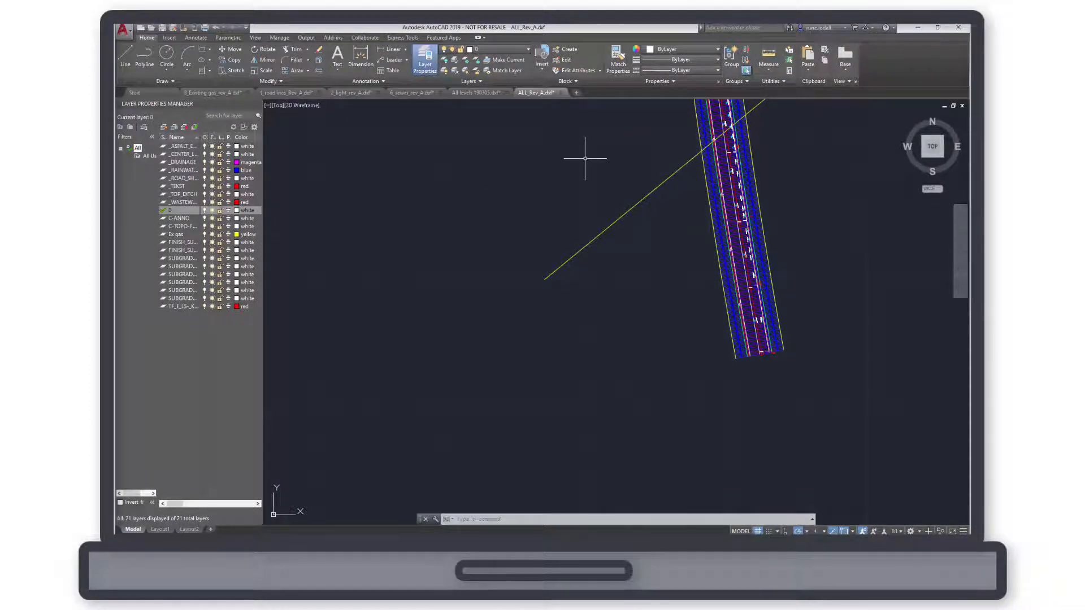
Step: Switch to the 6_sewer_rev_A.dxf drawing and open the properties of the wastewater manhole circle labelled Kote: 27.31
click(405, 95)
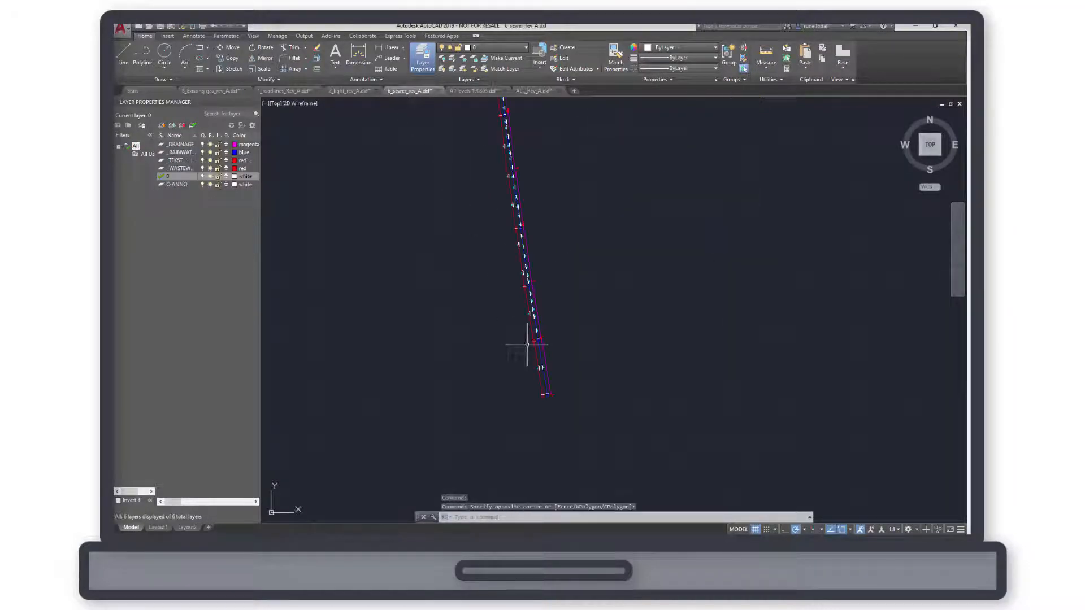
scroll(528, 339, up, 8)
scroll(503, 359, up, 4)
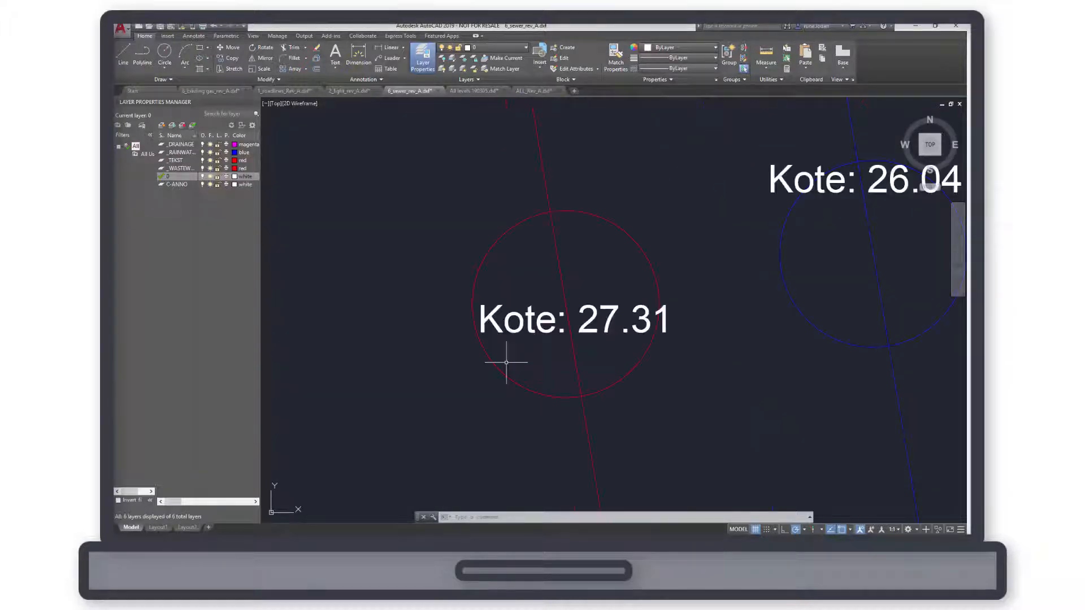
click(504, 374)
right_click(510, 374)
click(512, 356)
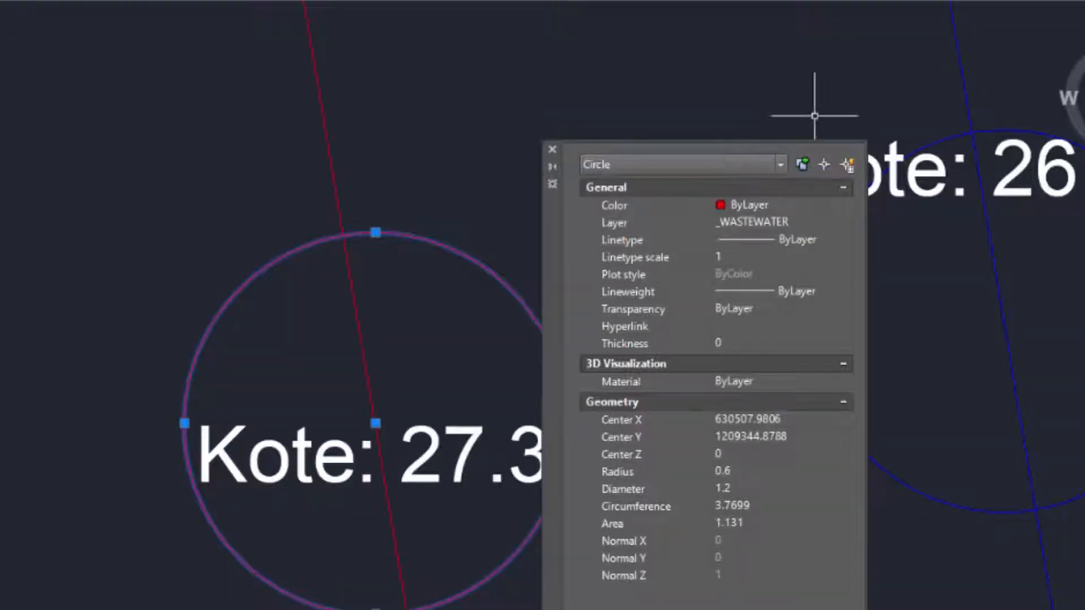
drag(558, 230, 701, 130)
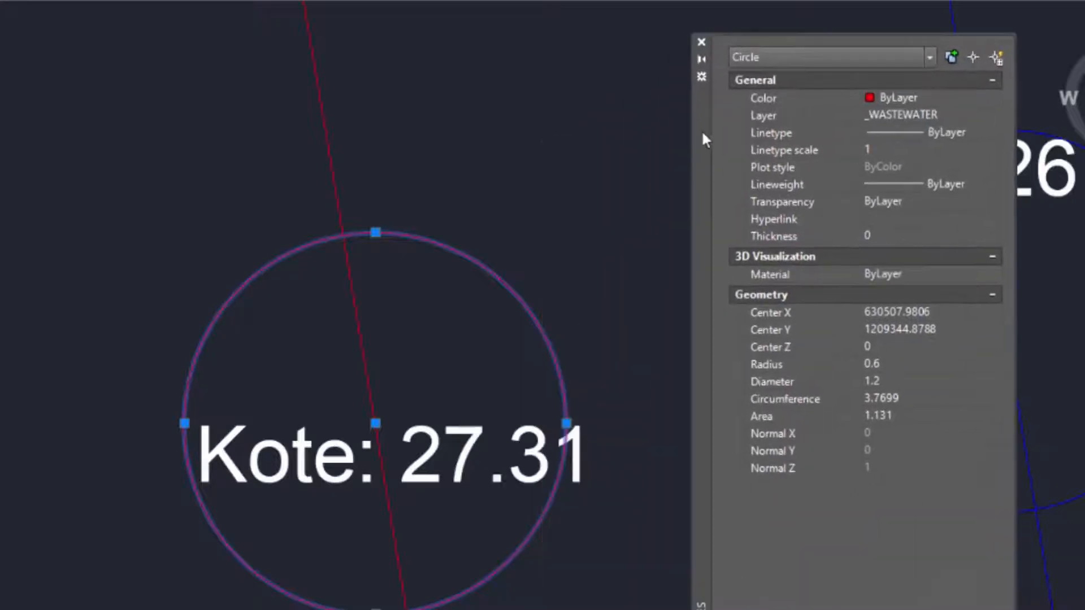
Step: Break the wastewater manhole circle between two nearby points, leaving a small gap on its upper-right arc
click(512, 190)
click(526, 162)
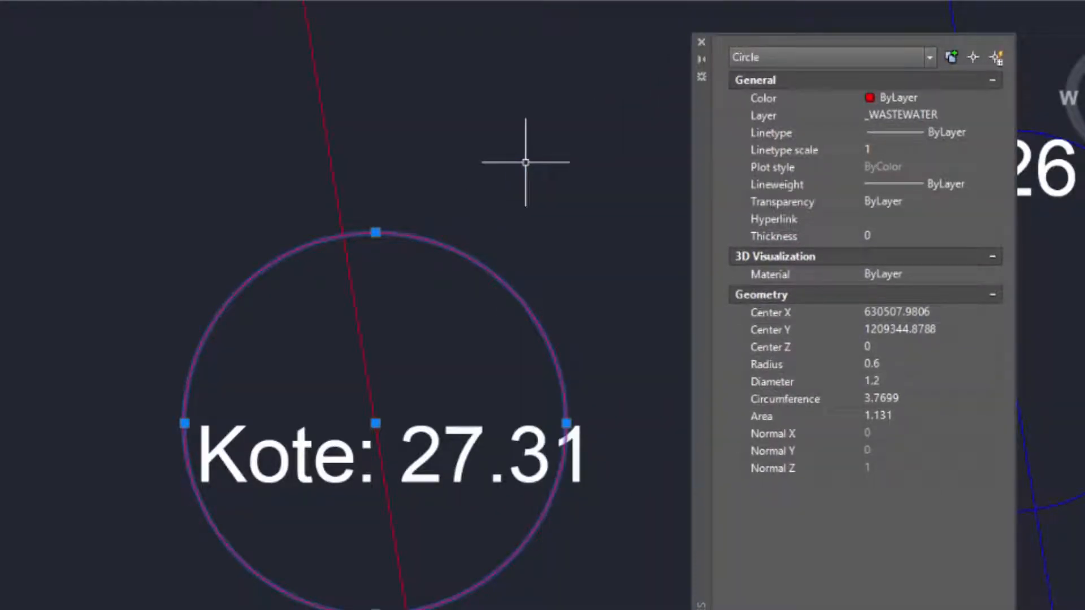
text(BREAK)
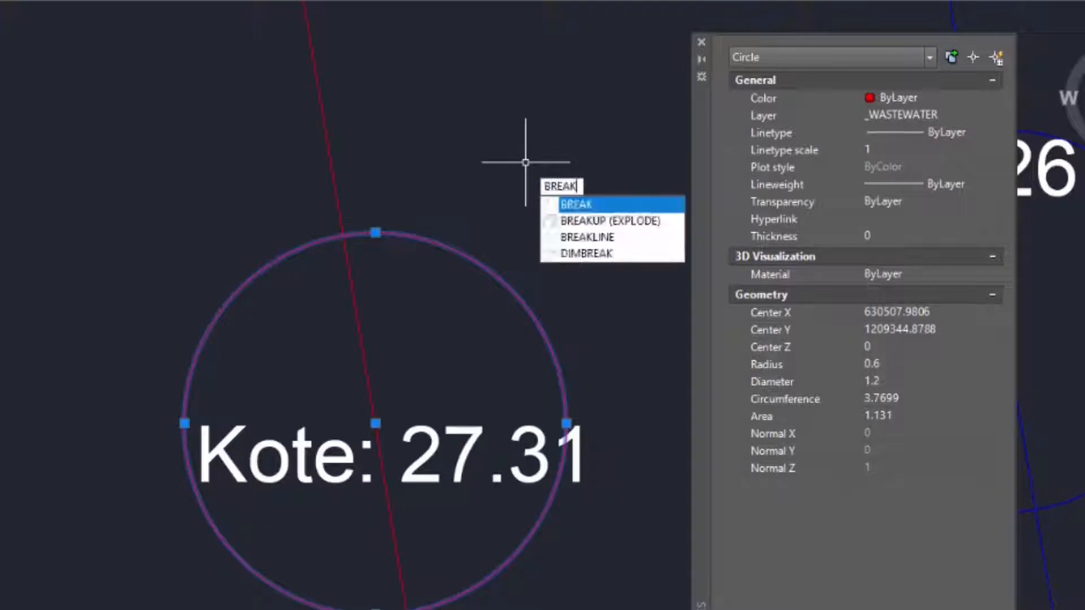
key(Return)
click(443, 249)
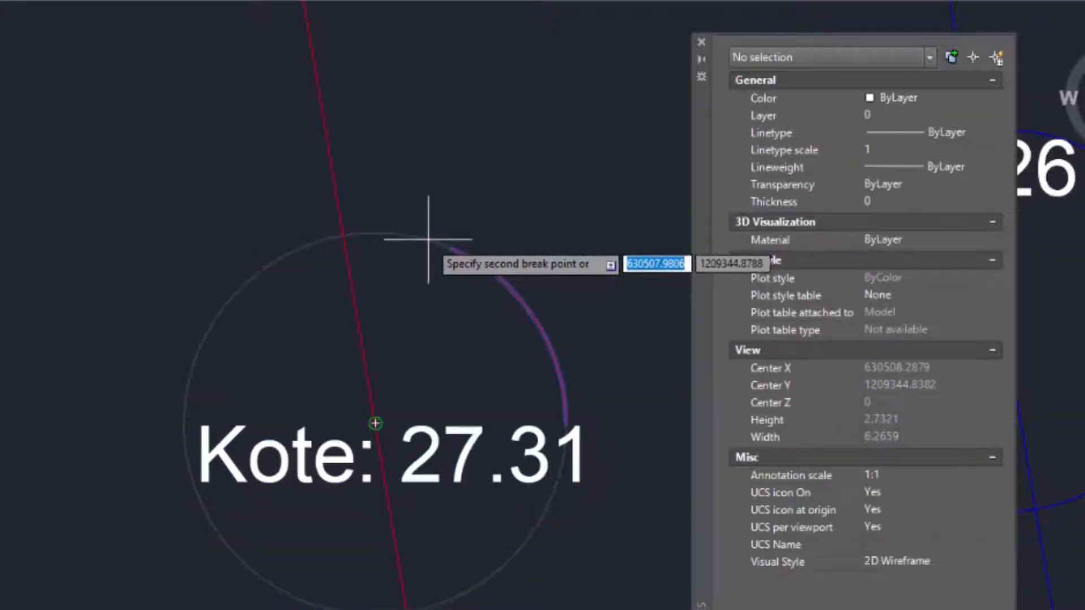
scroll(427, 234, up, 5)
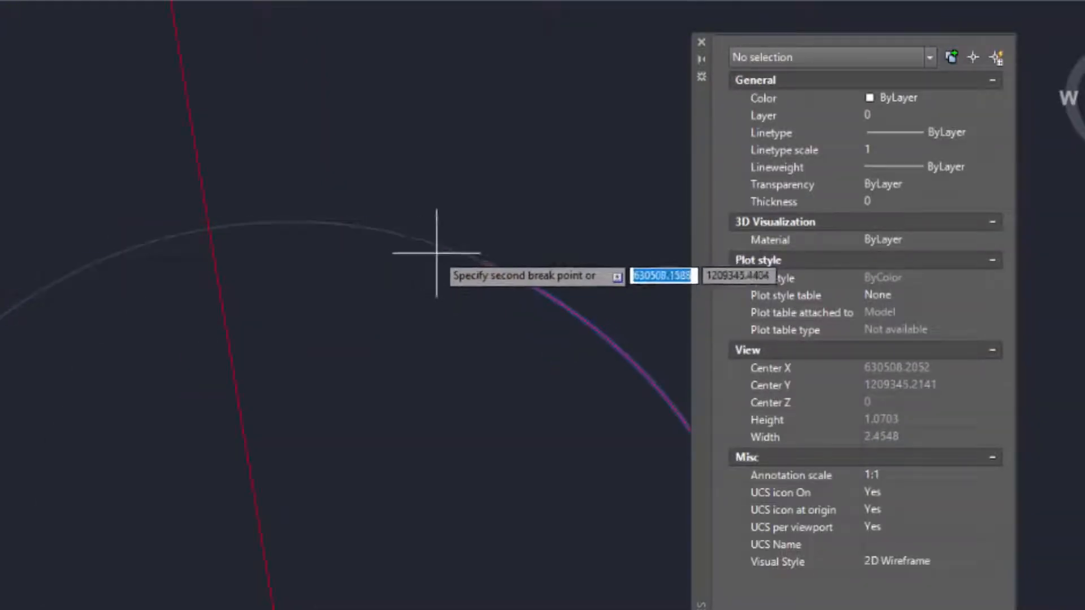
click(434, 252)
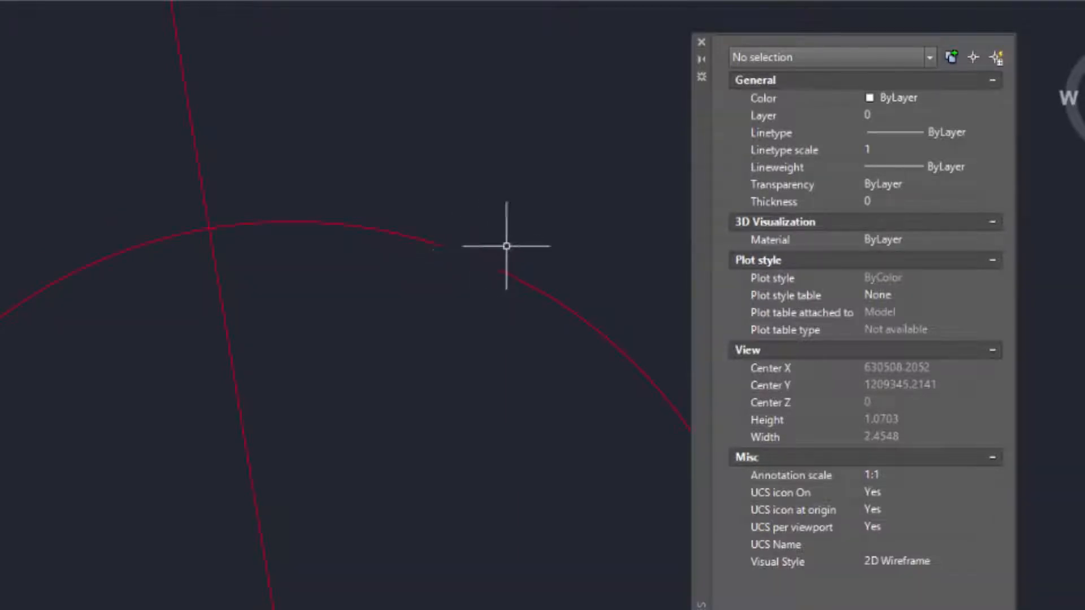
Step: Convert the broken manhole arc into a polyline with PEDIT and close it
click(522, 282)
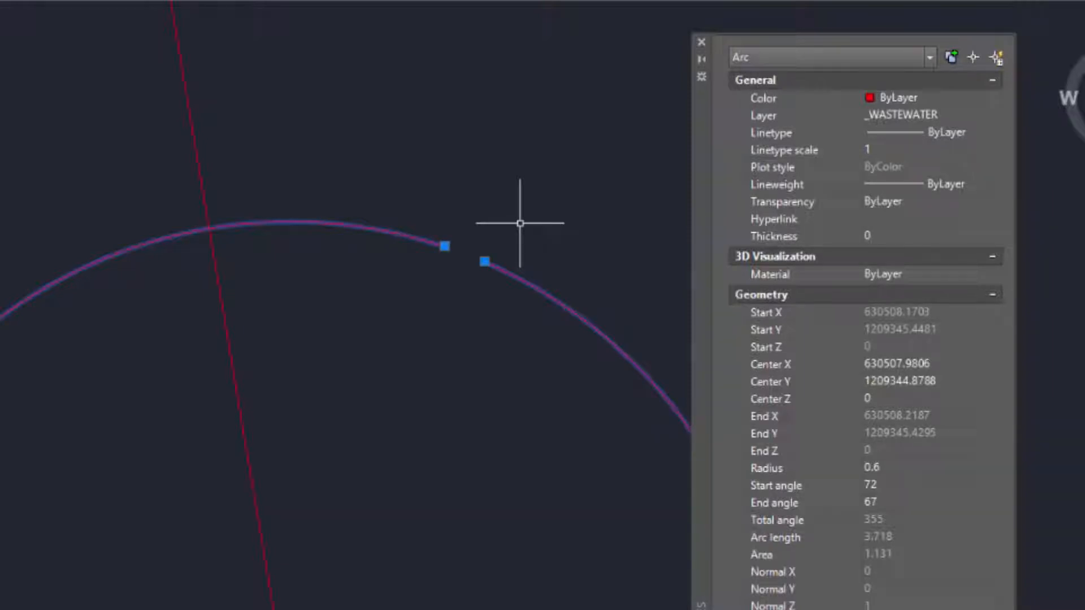
text(PEDIT)
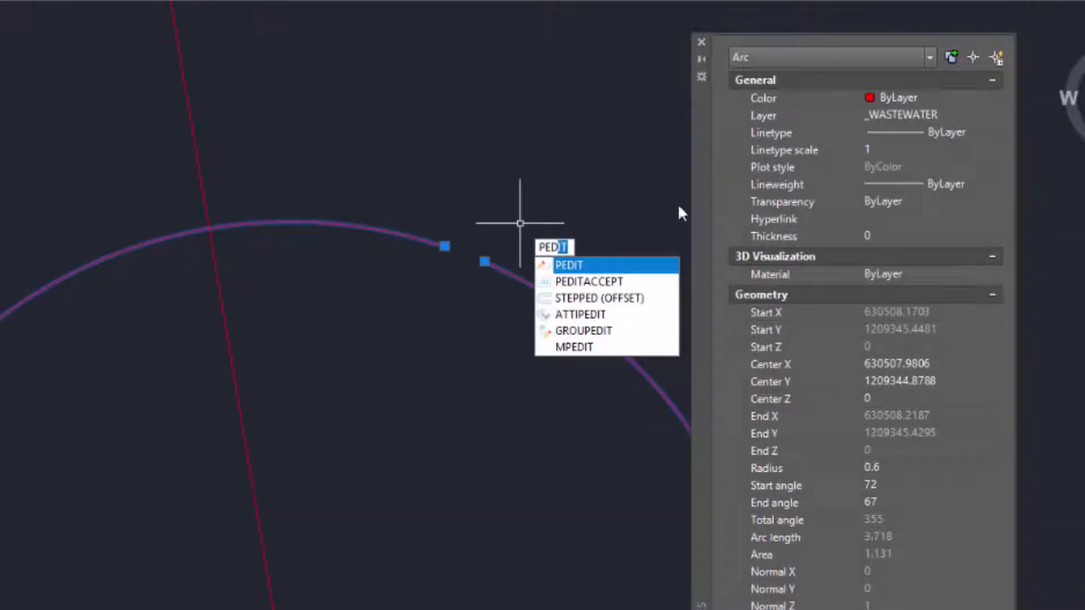
key(Return)
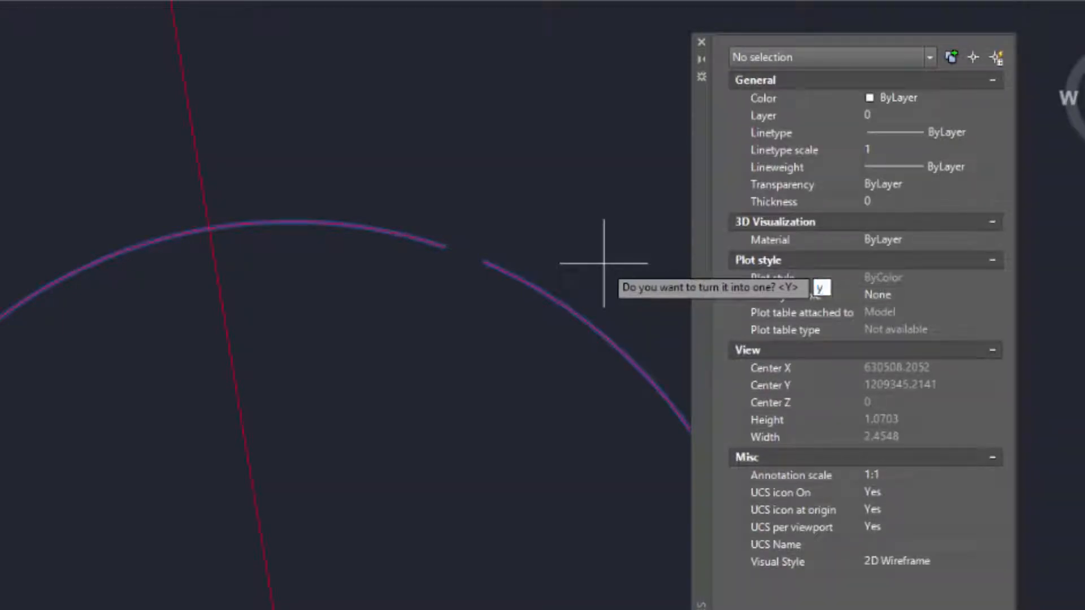
key(Return)
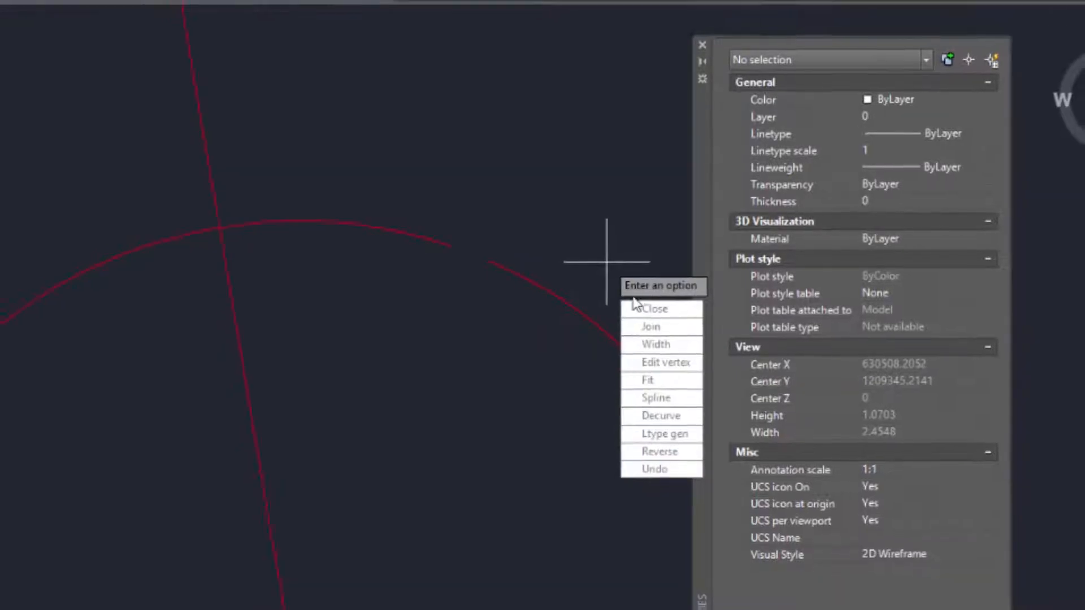
key(Down)
key(Return)
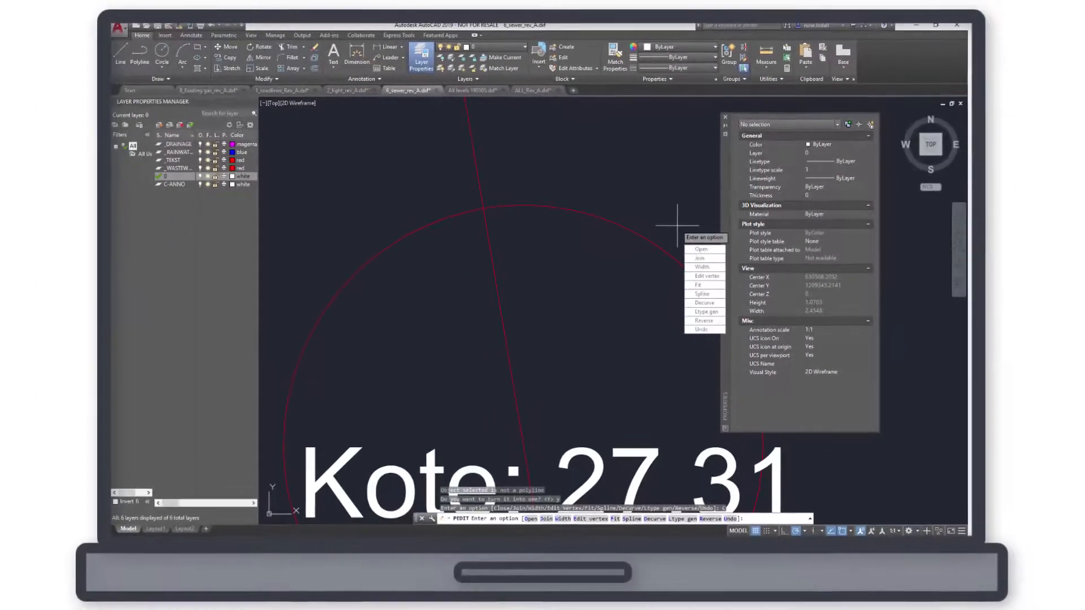
key(Escape)
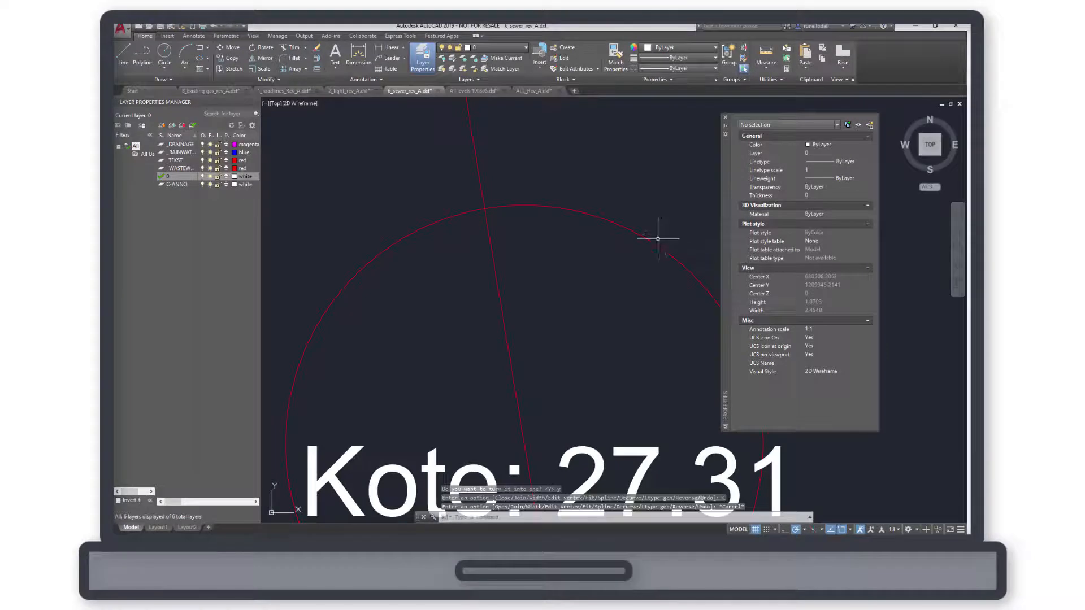
Step: Select the closed manhole polyline and check its properties and its place along the sewer line
click(654, 234)
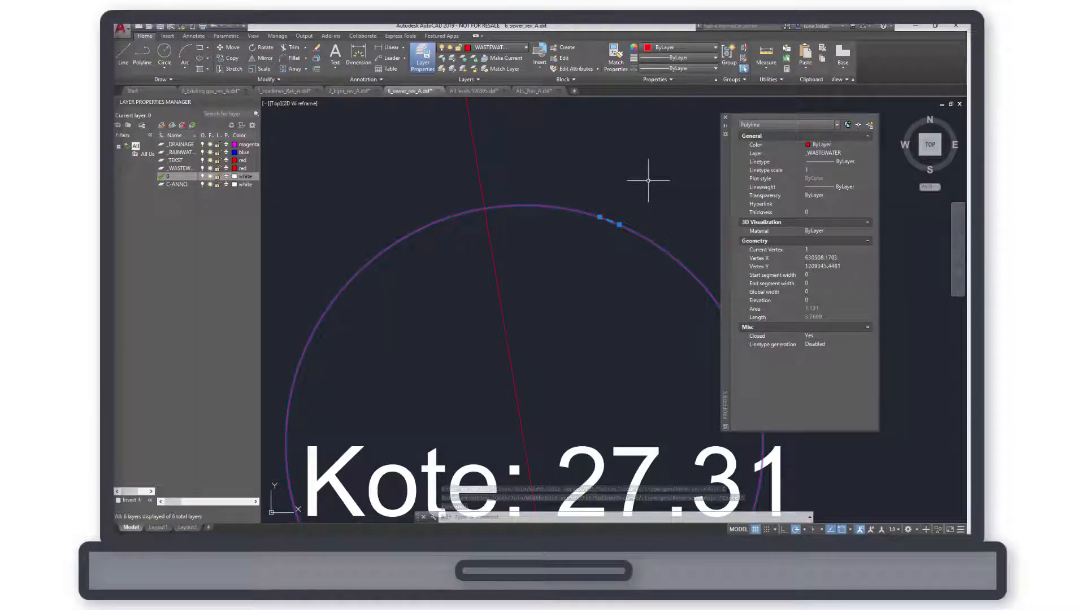
scroll(650, 180, down, 1)
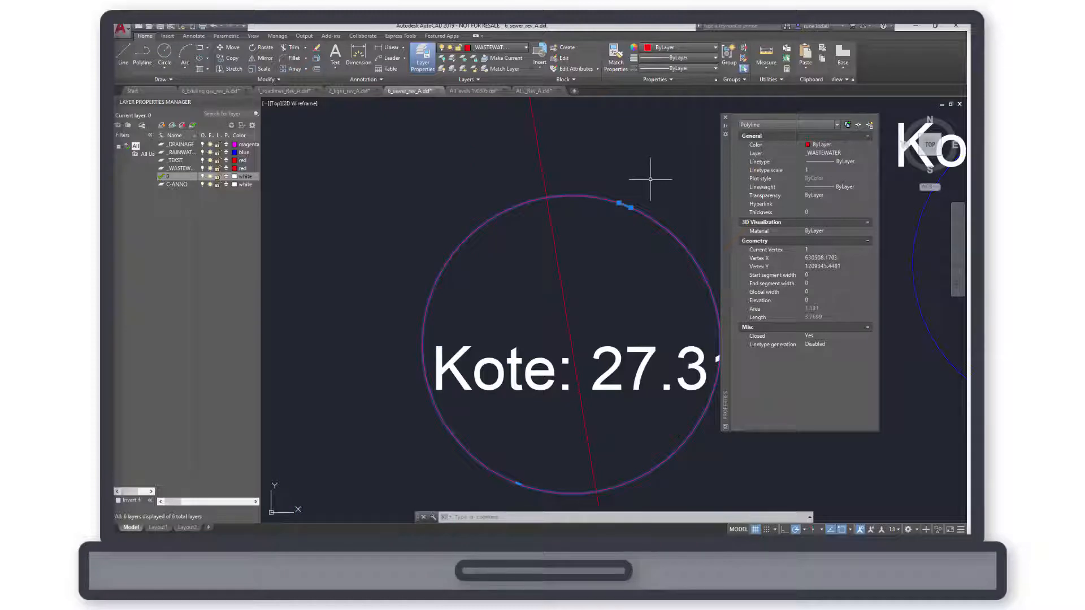
scroll(650, 179, down, 6)
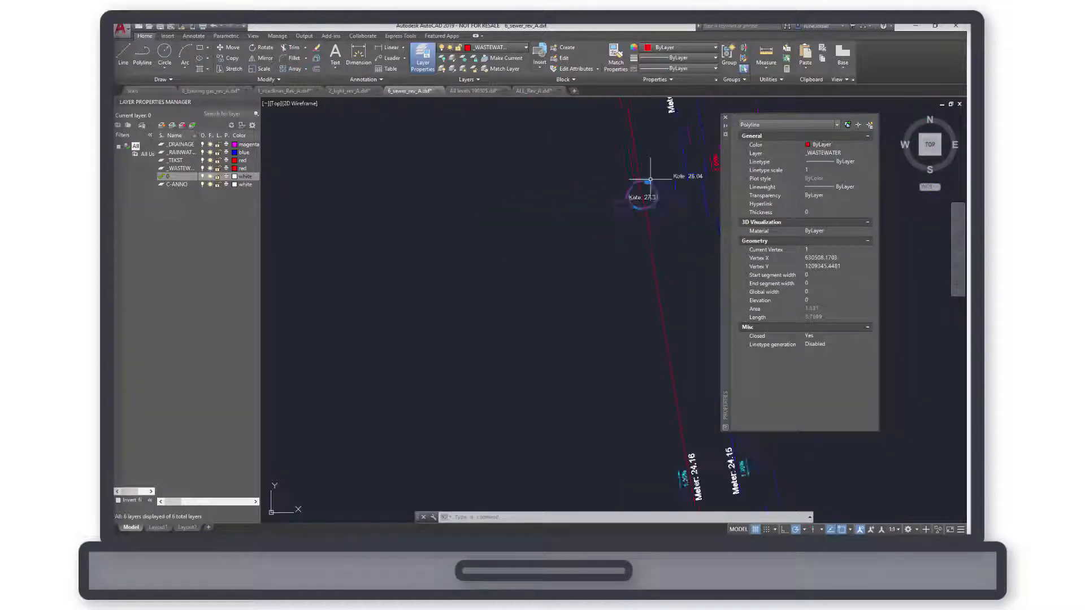
scroll(650, 179, down, 2)
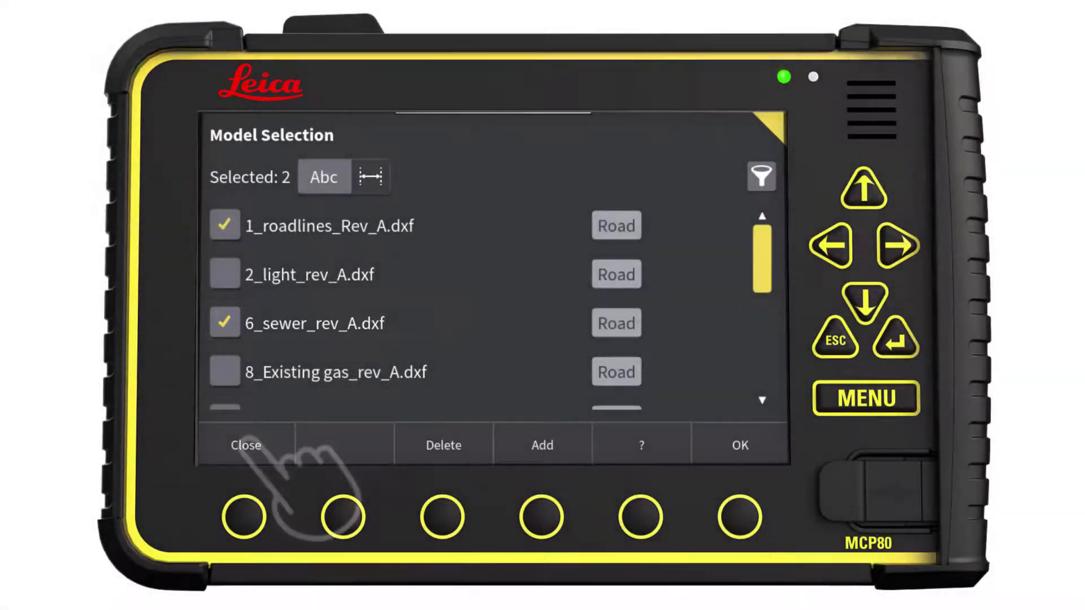
Step: On the Leica MCP80, leave the model selection and set Line-8 as the height reference
click(246, 445)
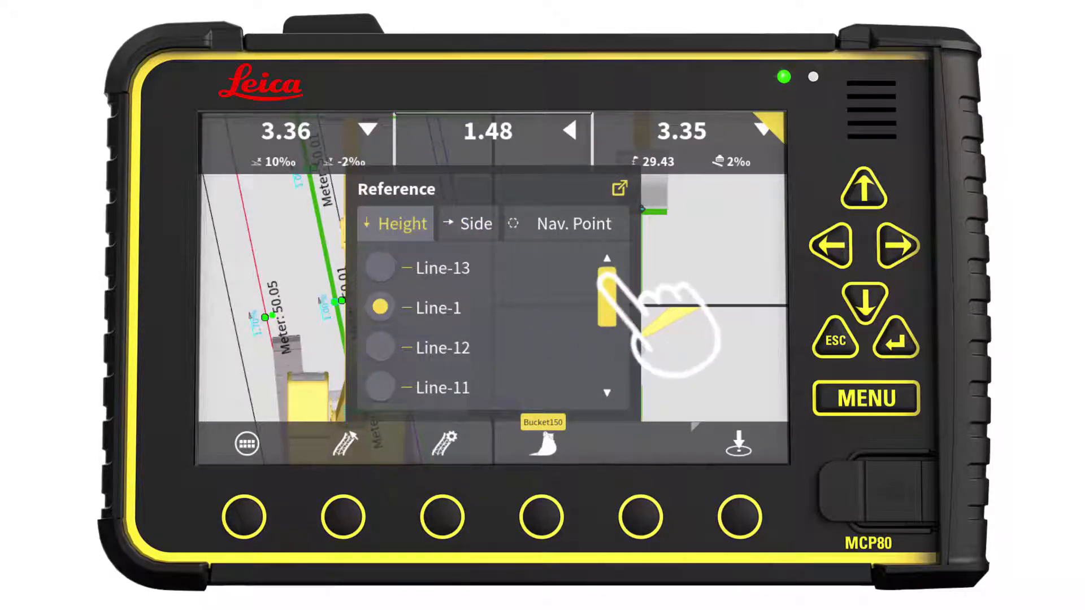
drag(605, 283, 602, 312)
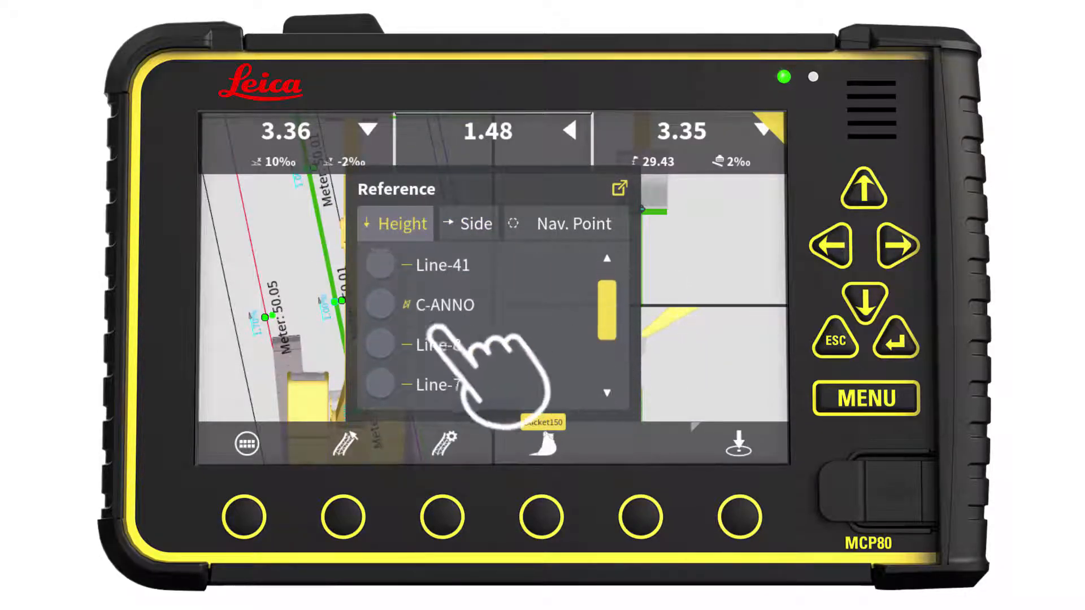
click(378, 346)
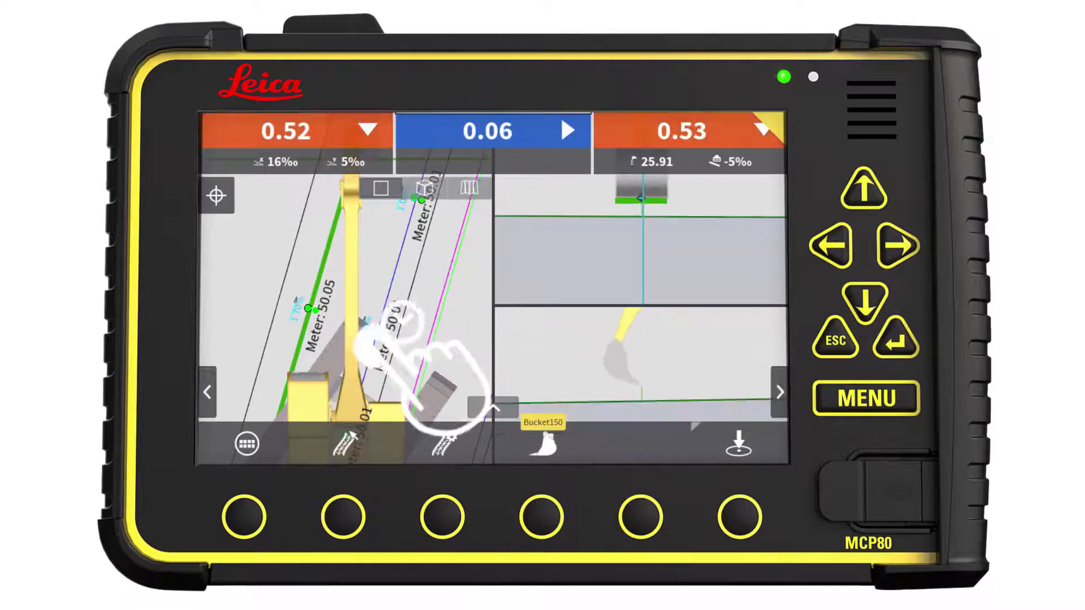
Step: Reopen the reference list and set Line-1 as the height reference
click(373, 337)
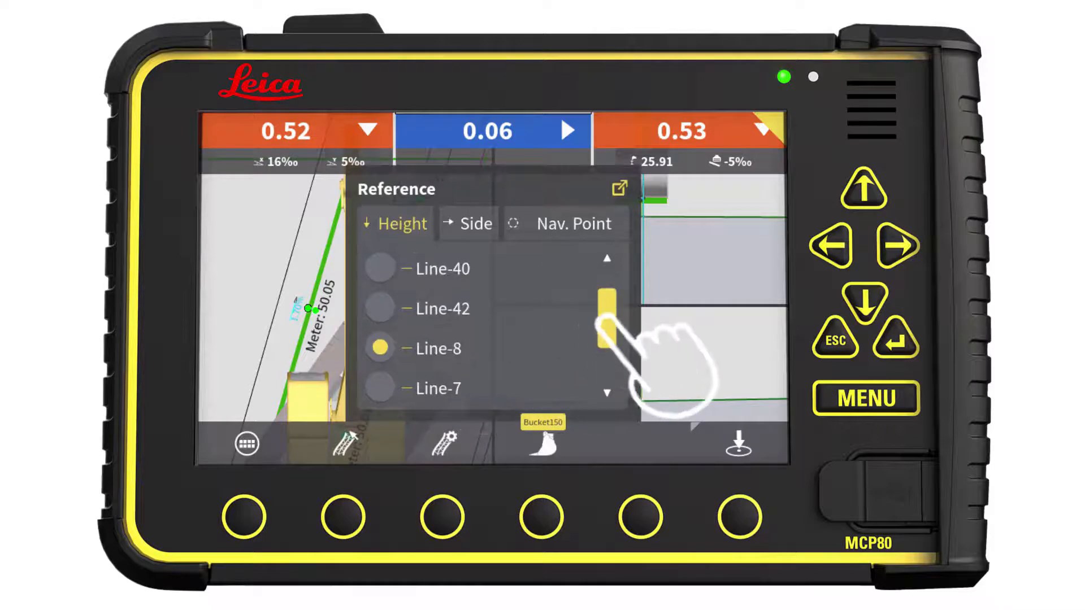
drag(606, 303, 603, 285)
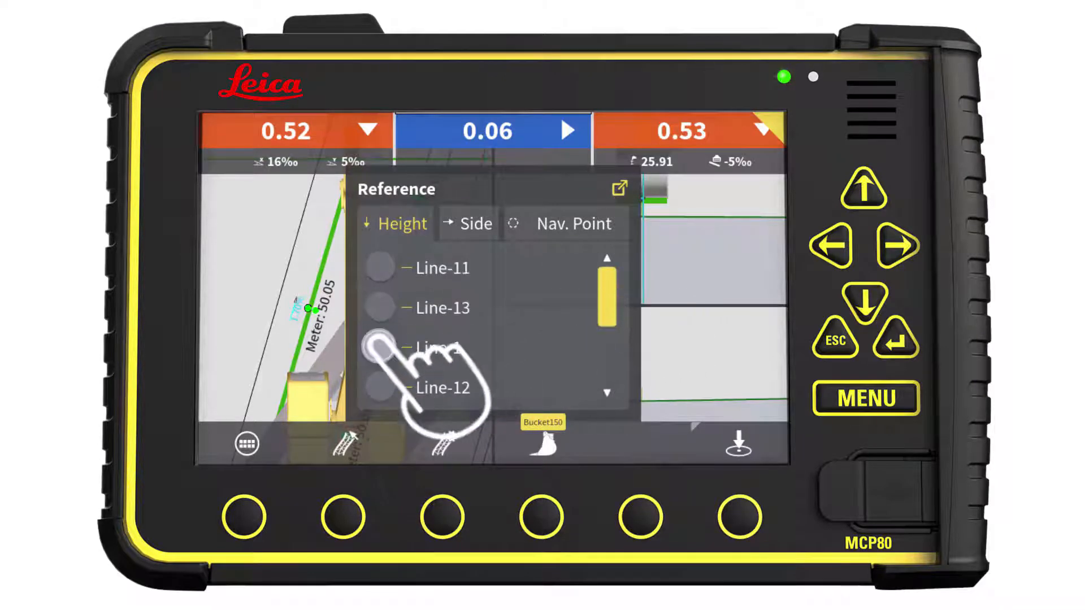
click(375, 348)
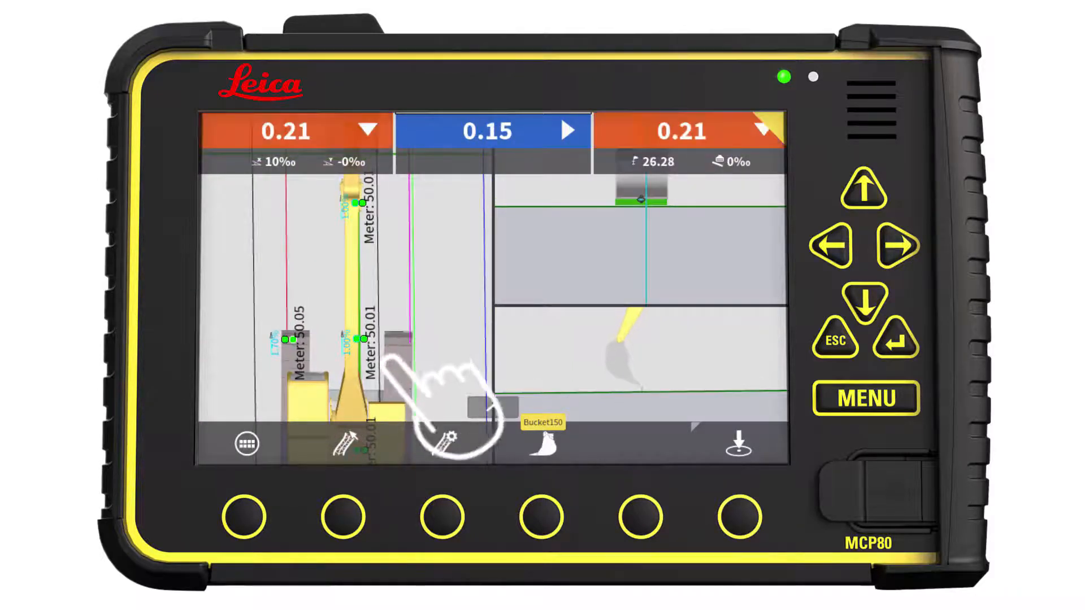
Step: Set the height offset to 0.19 m and the side offset to 0.12 m
click(445, 441)
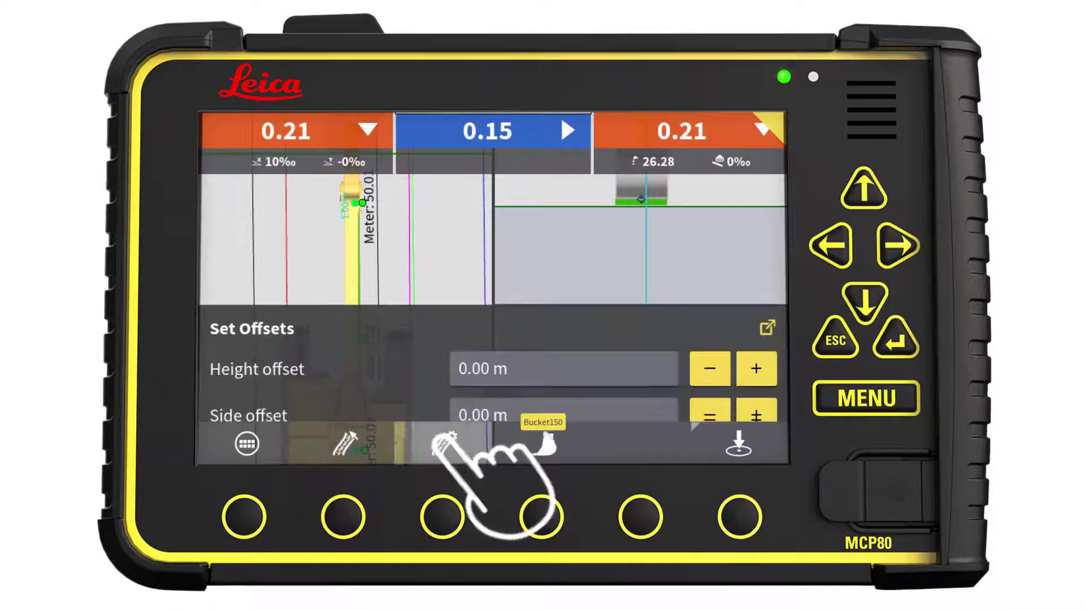
click(756, 346)
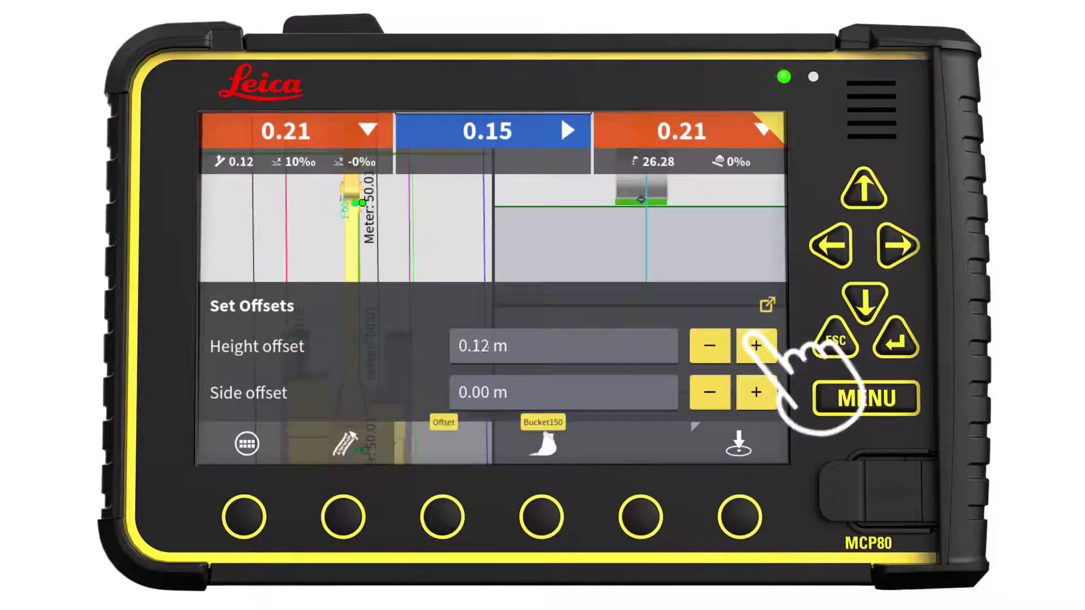
click(756, 346)
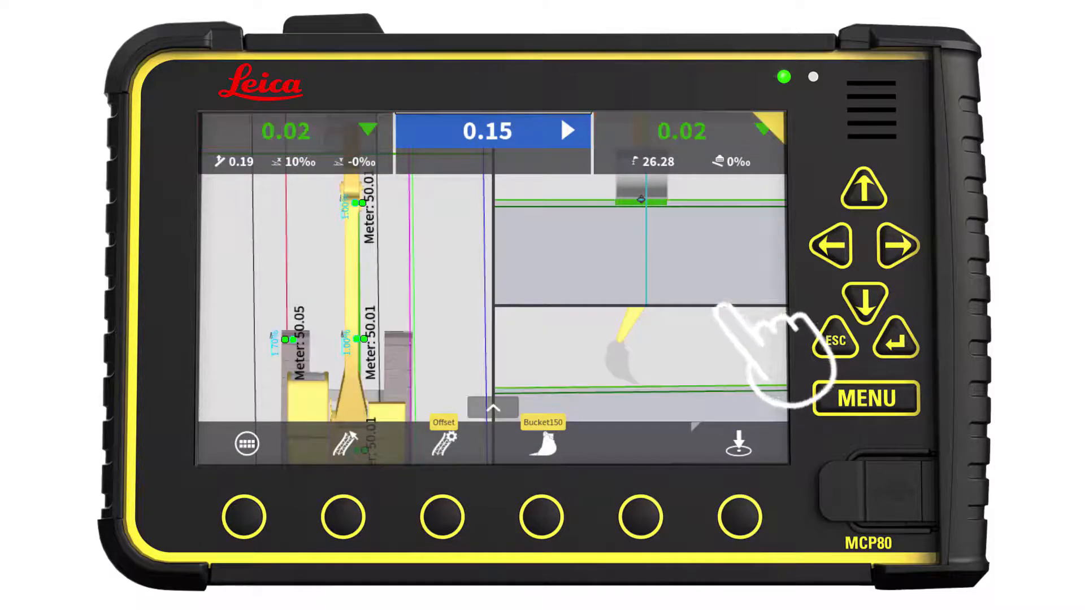
click(444, 438)
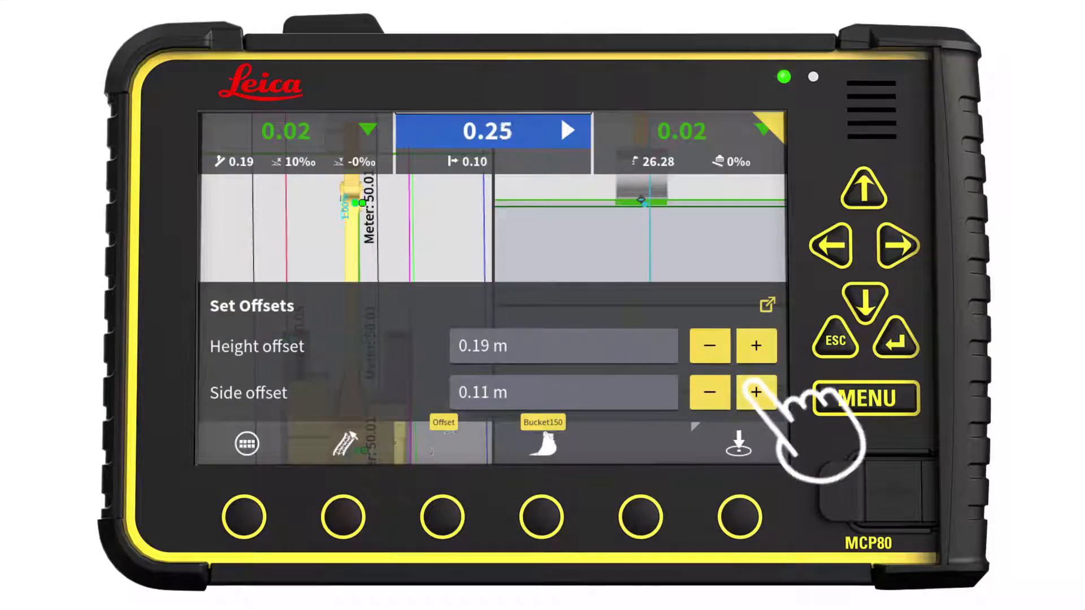
click(756, 392)
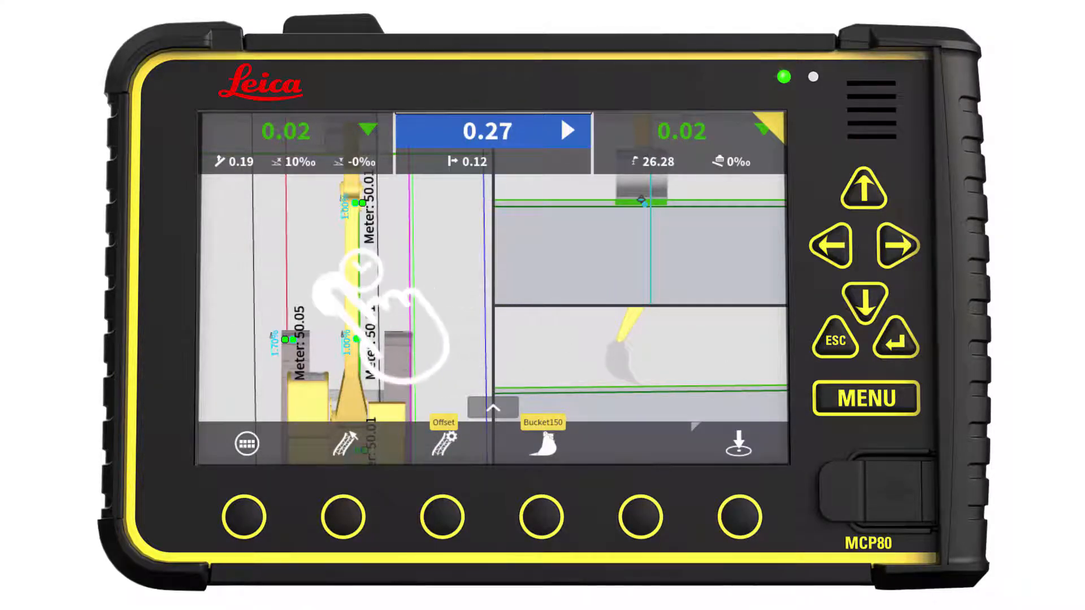
Step: Set Point-4 as the navigation point reference
click(362, 266)
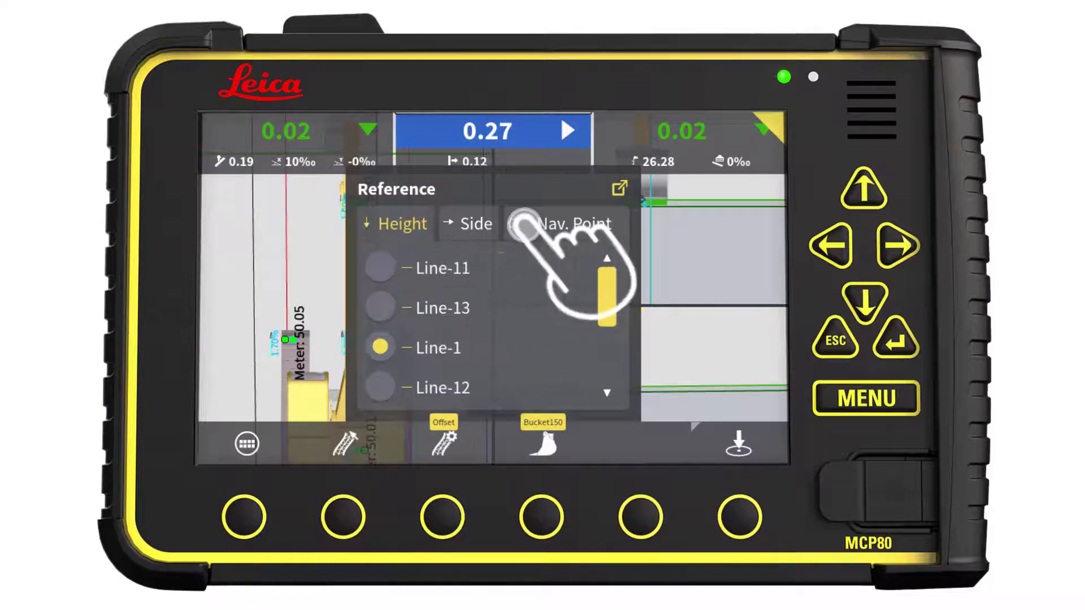
click(522, 223)
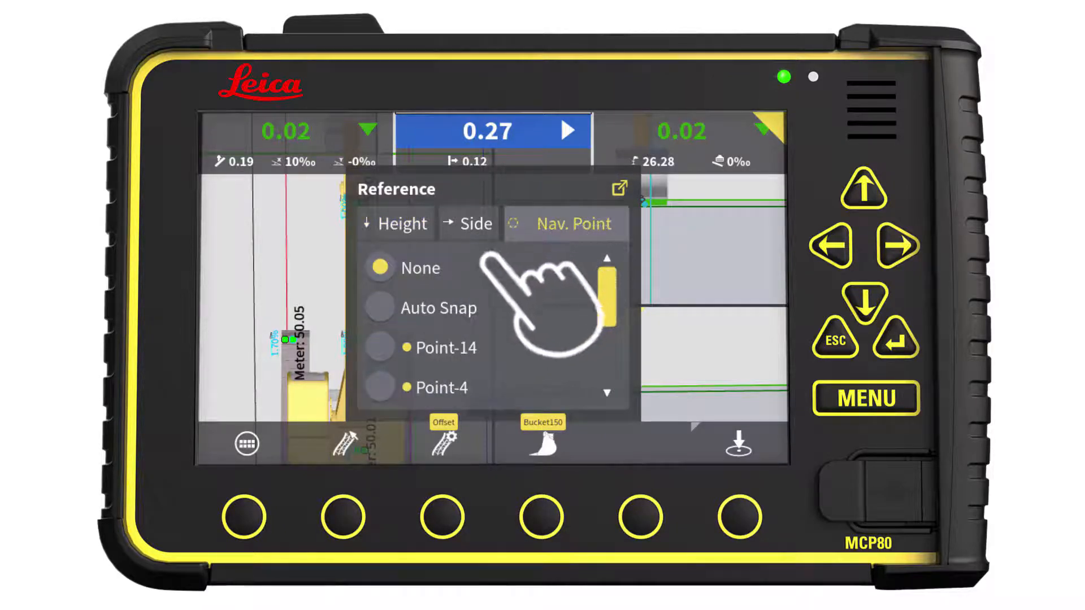
click(382, 388)
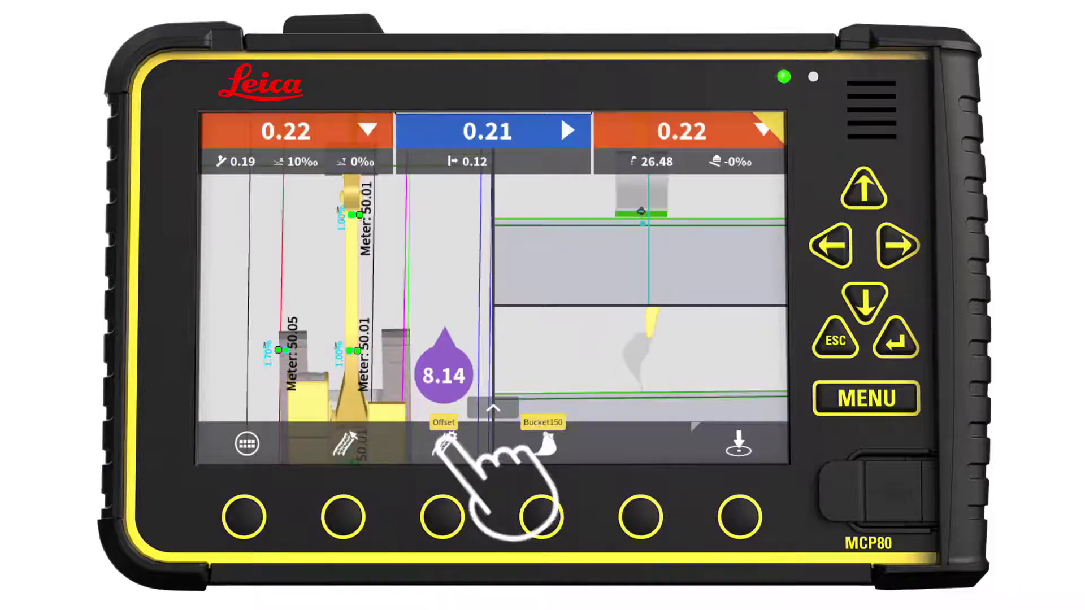
Step: Turn off the display of texts in the model options
click(444, 441)
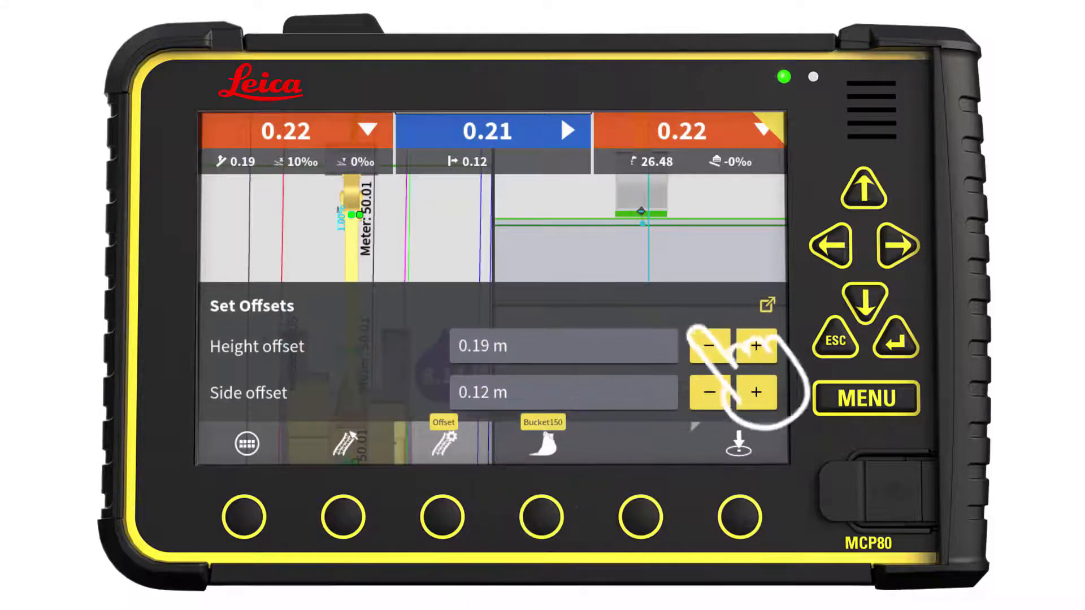
click(767, 305)
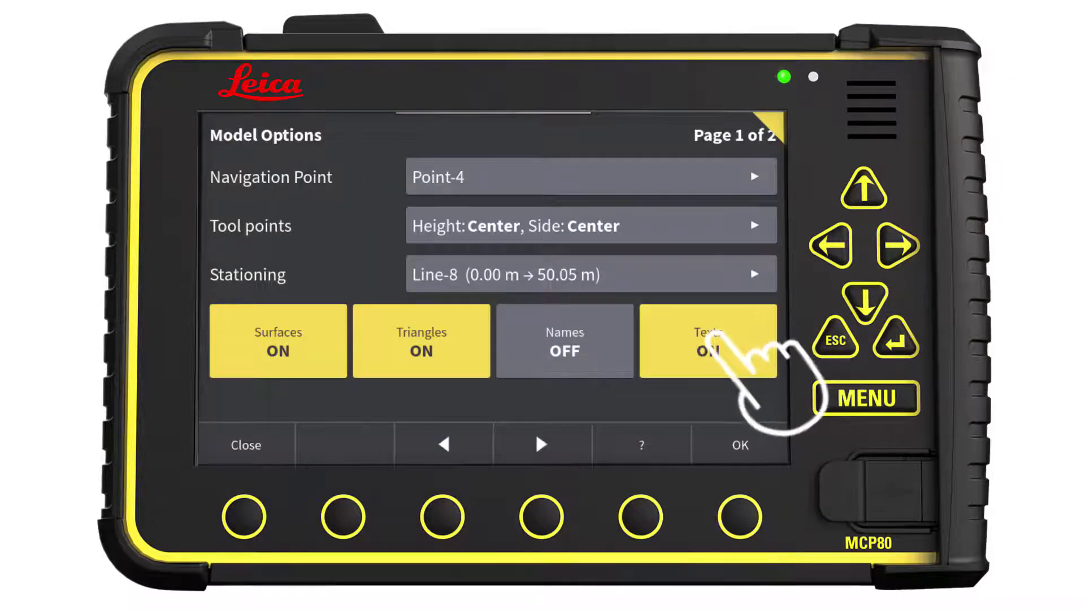
click(709, 339)
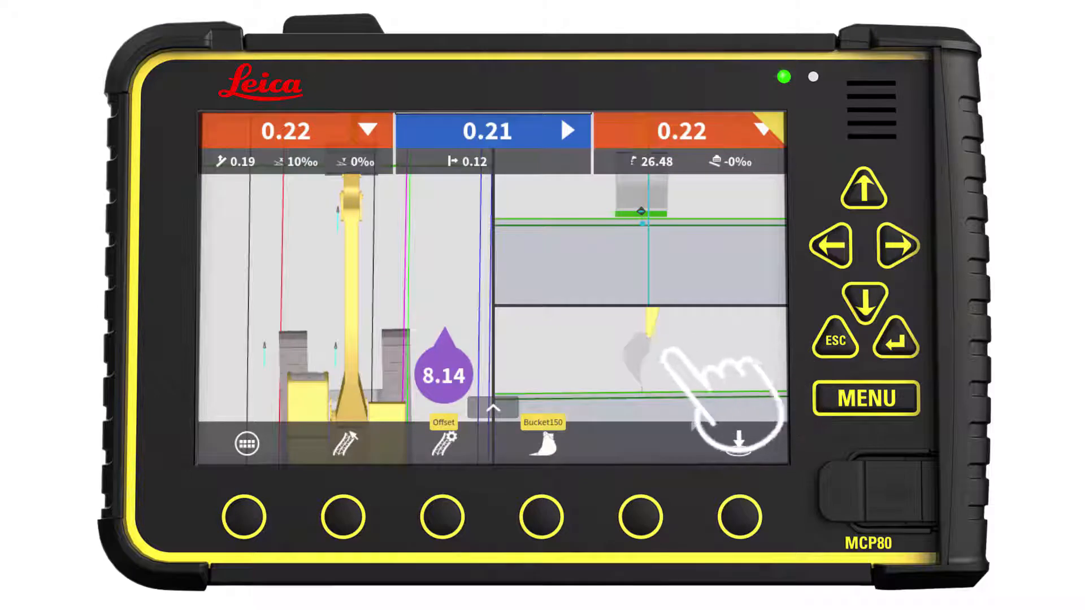
Step: Turn on the display of both texts and names in the model options
click(444, 441)
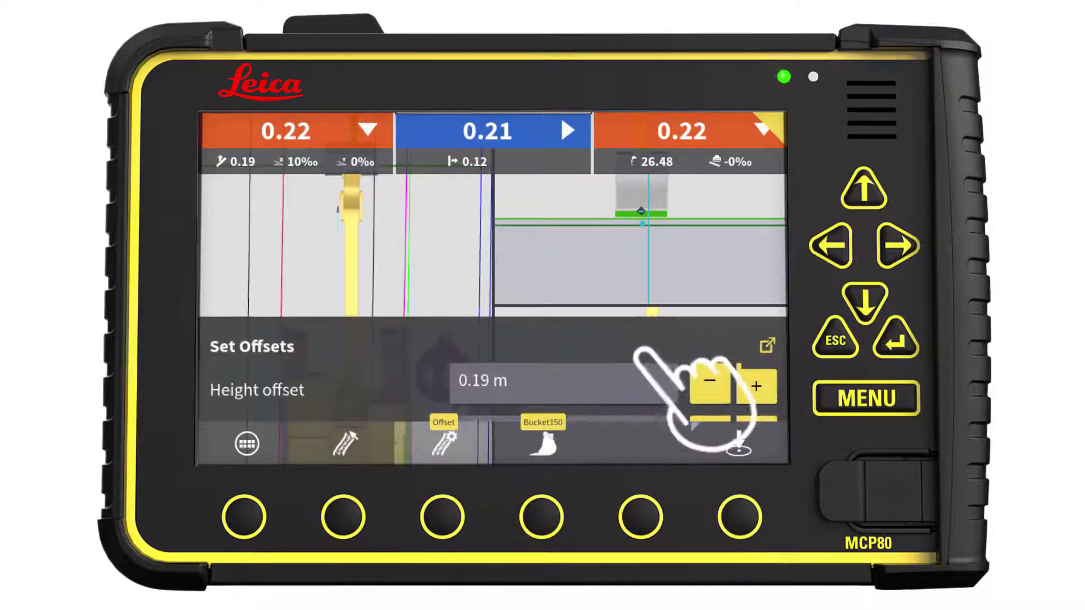
click(765, 304)
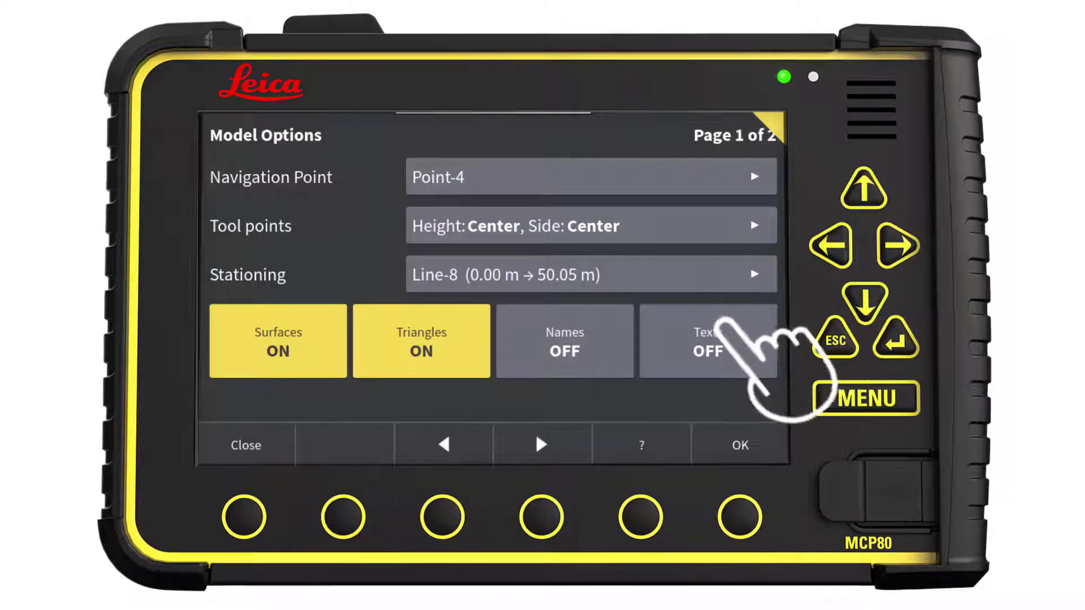
click(709, 339)
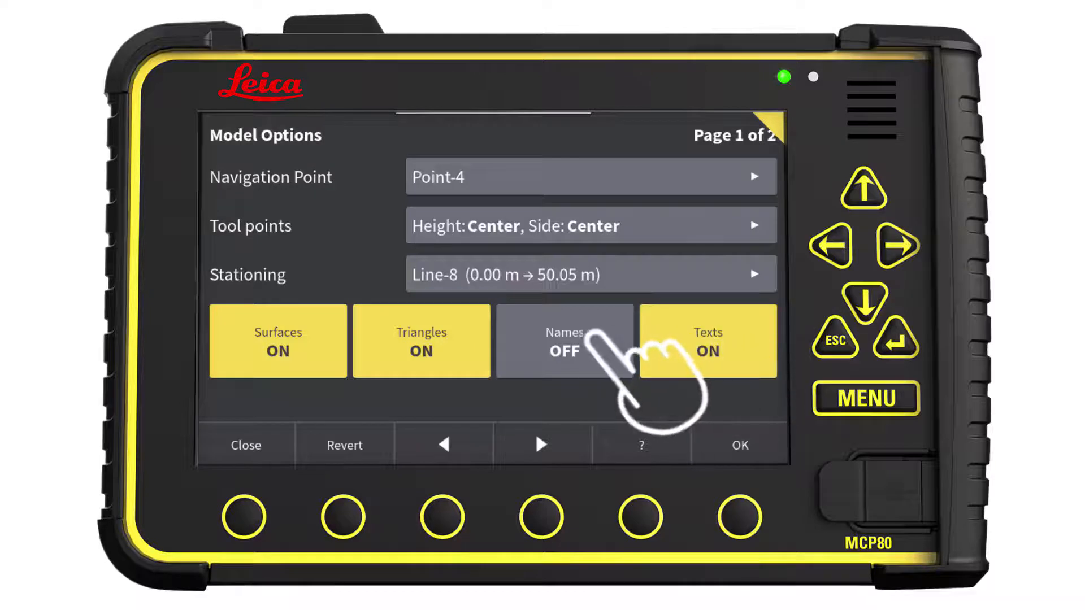
click(602, 342)
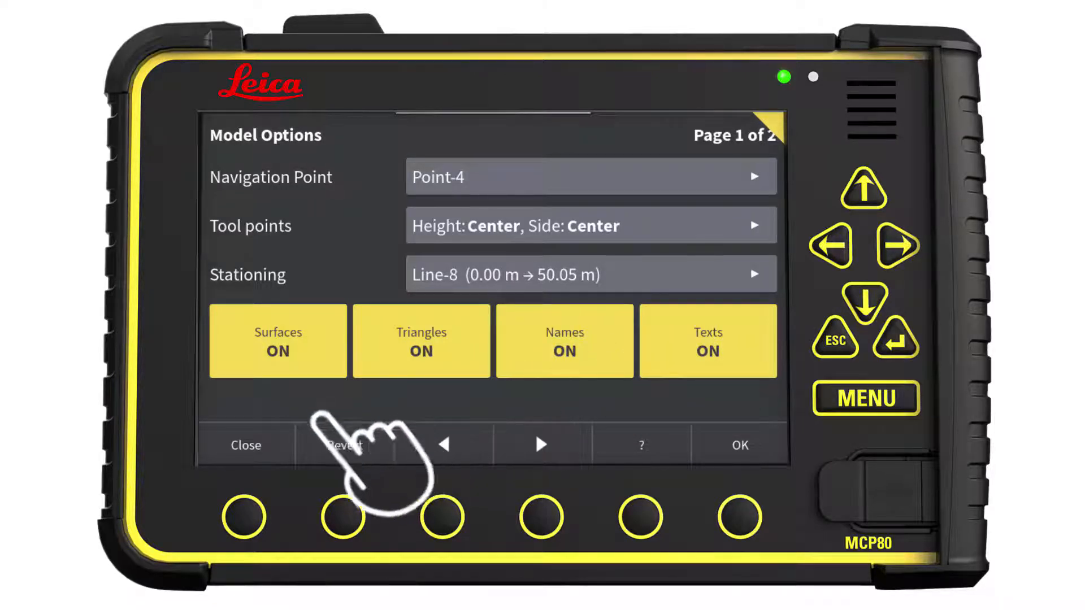
click(246, 445)
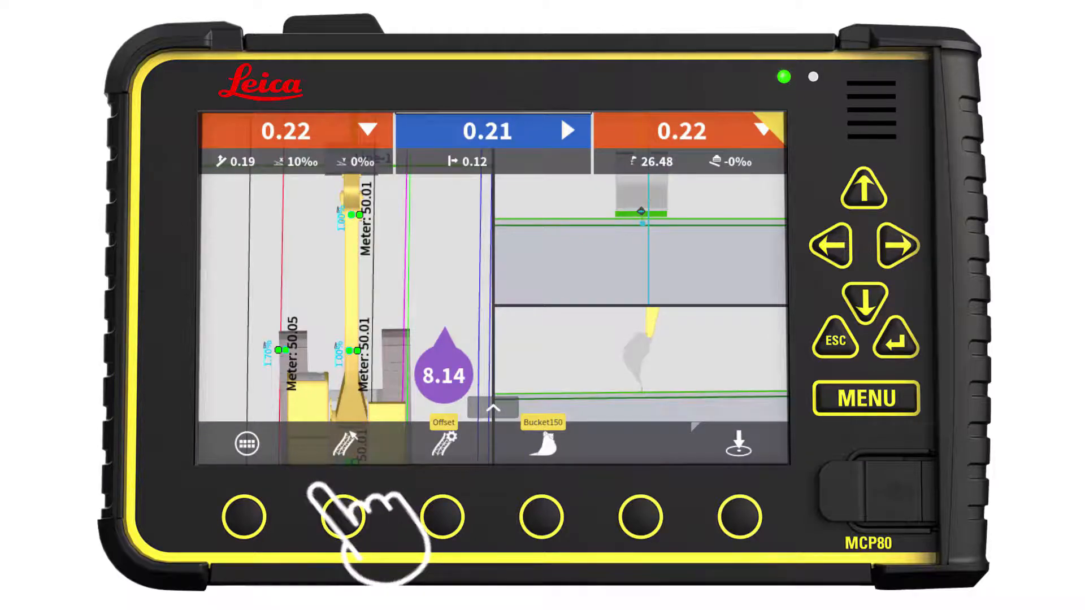
Step: Deselect 1_roadlines_Rev_A.dxf in the model selection, keeping the light and sewer models selected
click(339, 514)
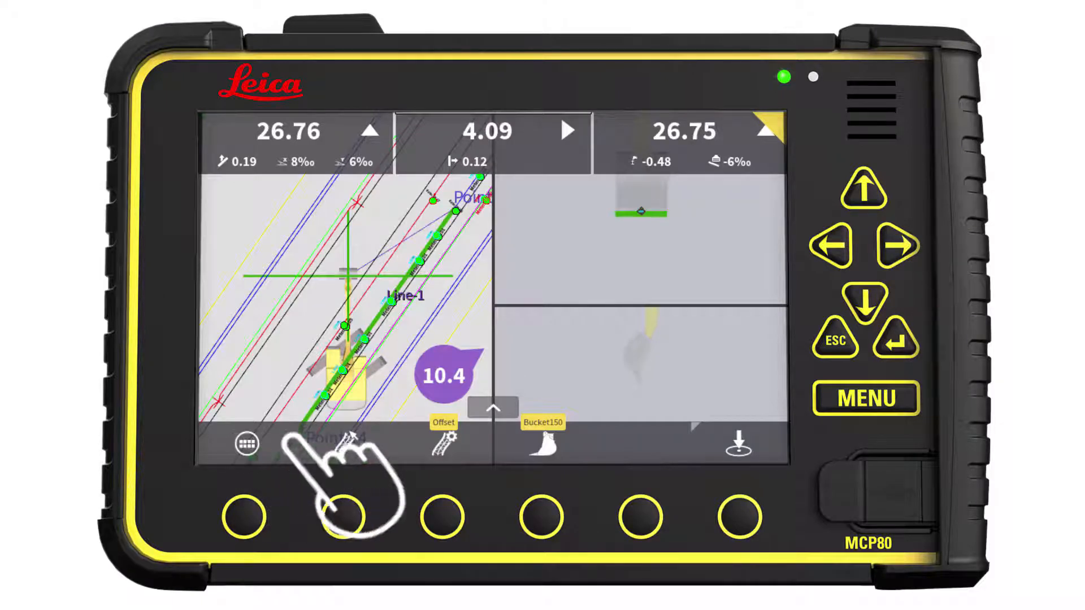
click(343, 442)
click(767, 262)
click(603, 172)
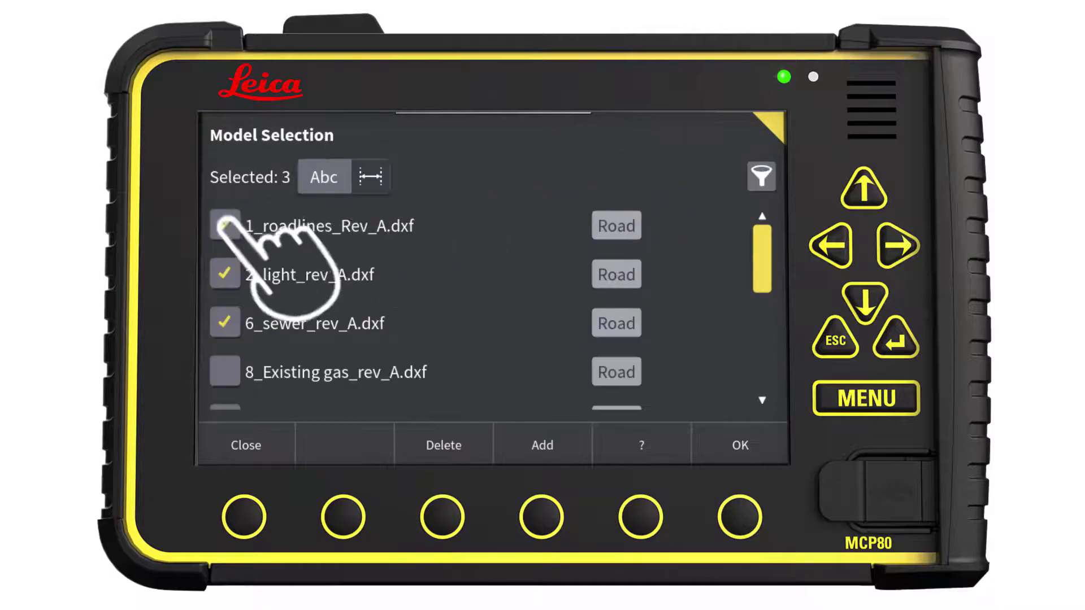
click(226, 225)
click(242, 442)
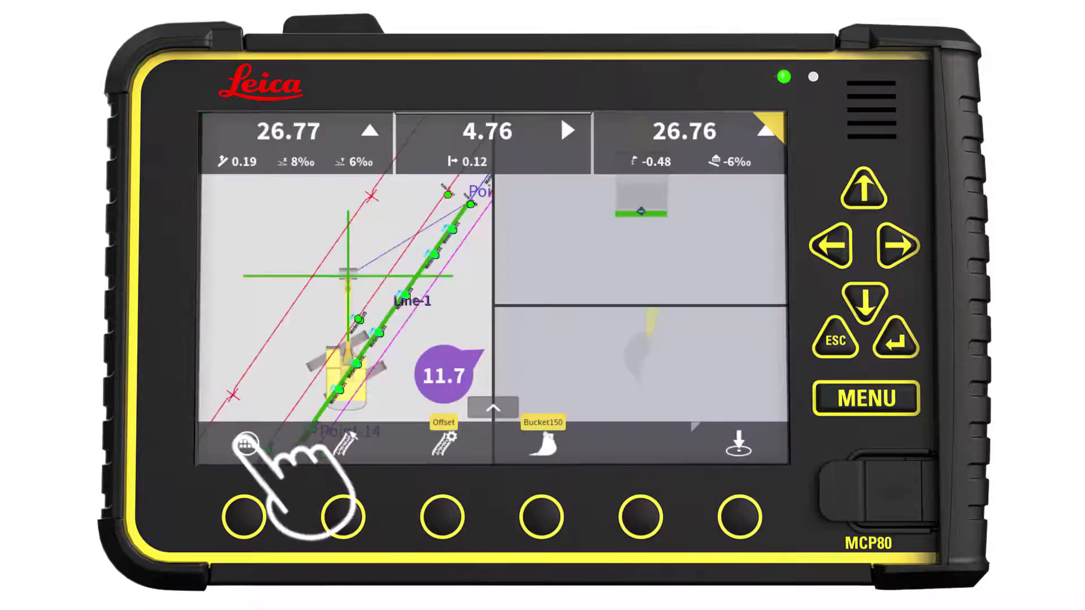
Step: Open the model details and select 8_Existing gas_rev_A.dxf as an avoidance zone
click(343, 442)
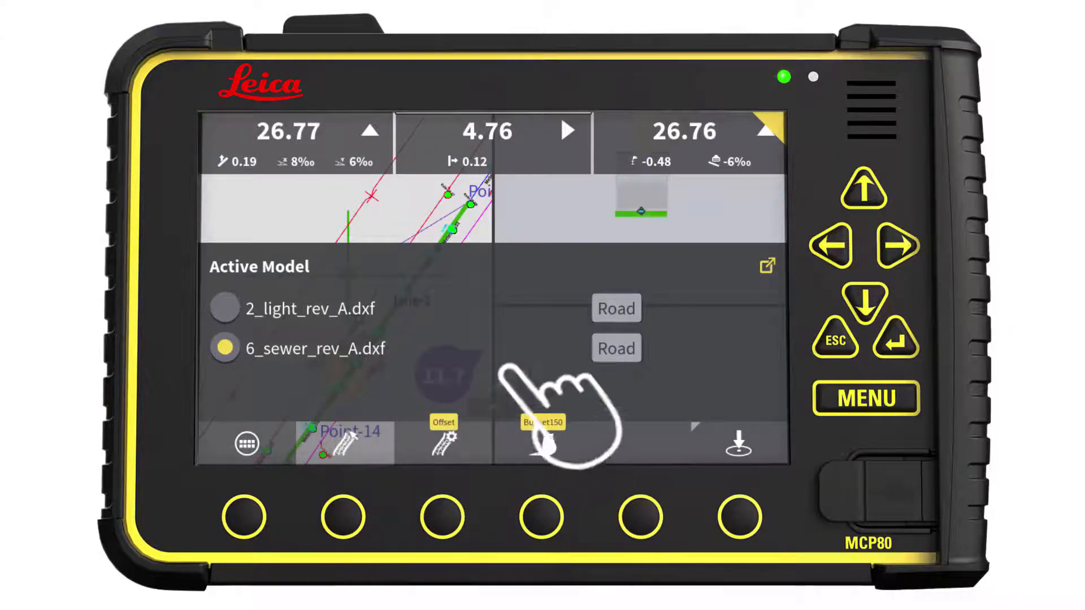
click(767, 266)
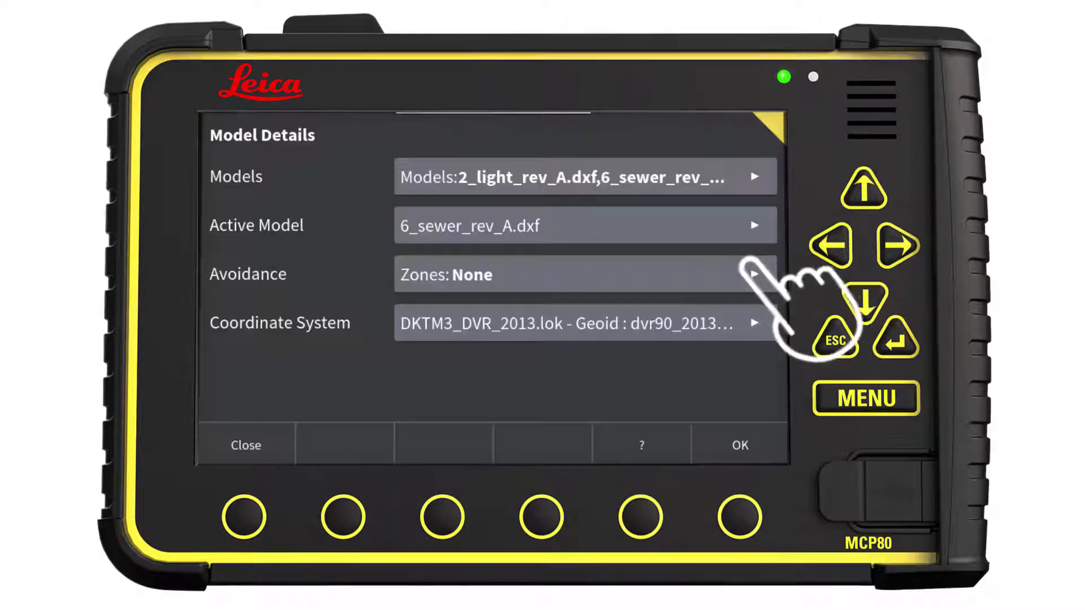
click(592, 274)
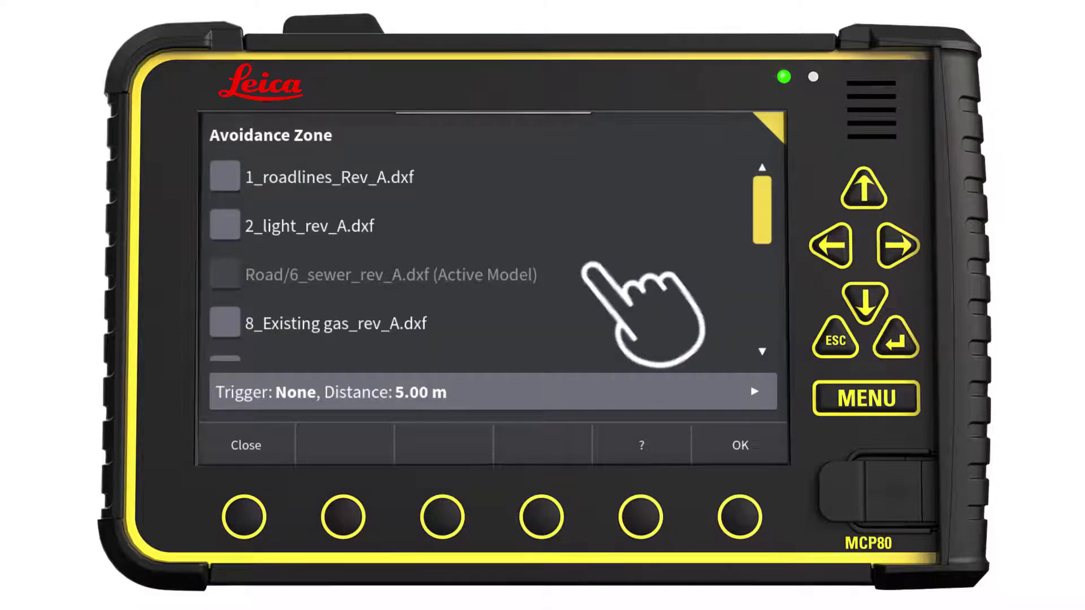
click(224, 322)
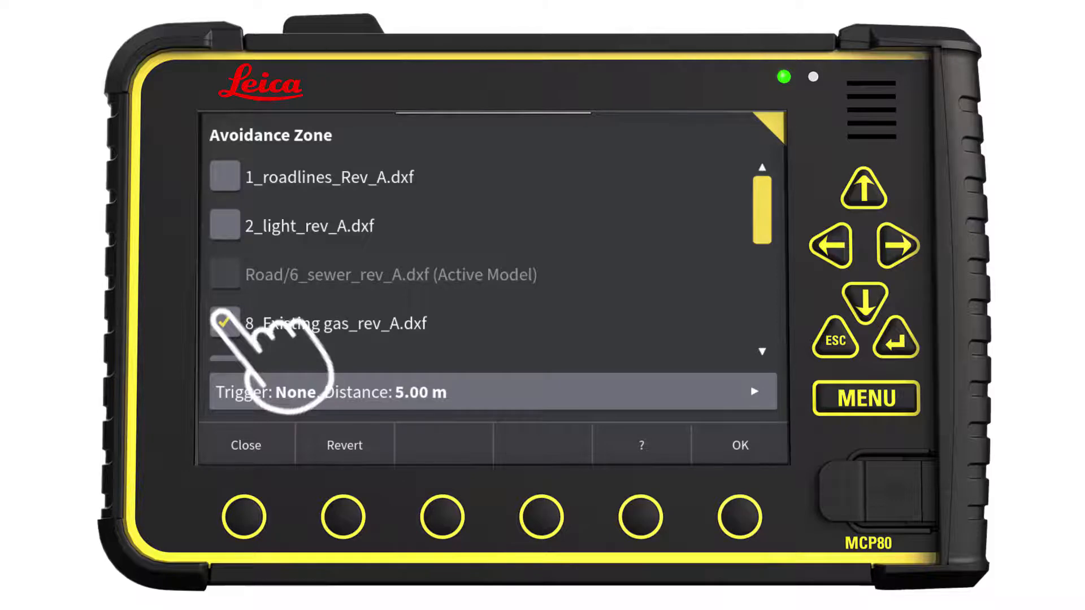
Step: Turn on both the above and below triggers in the avoidance zone settings
click(285, 392)
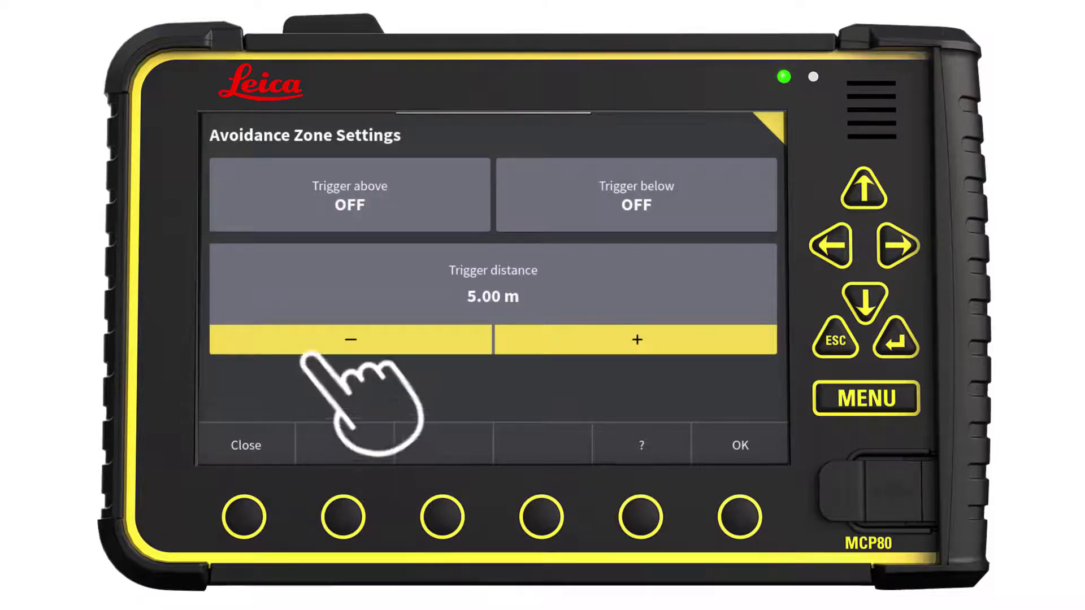
click(452, 195)
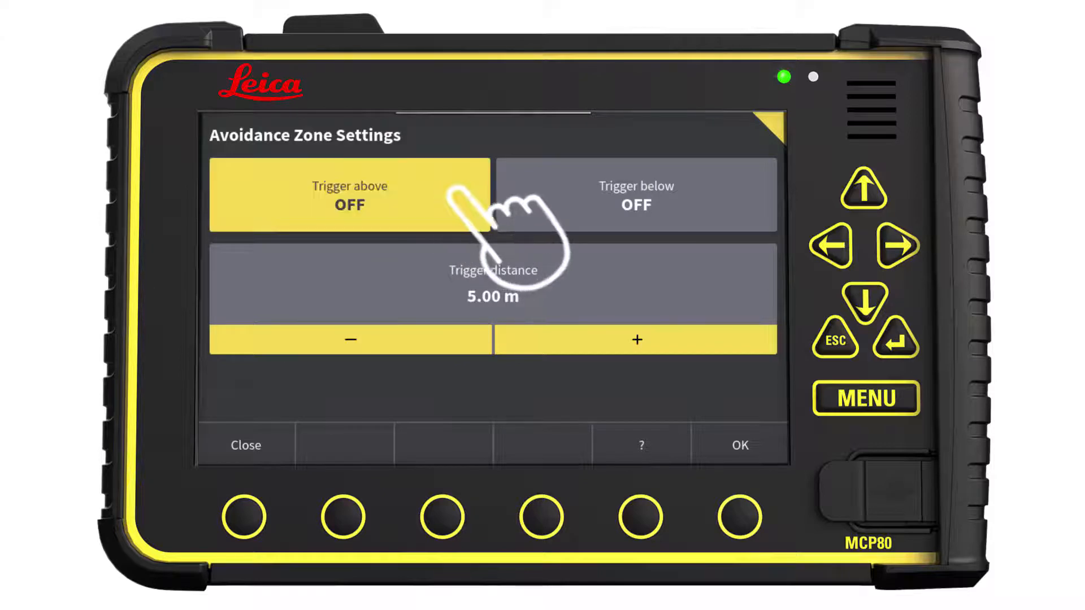
click(534, 192)
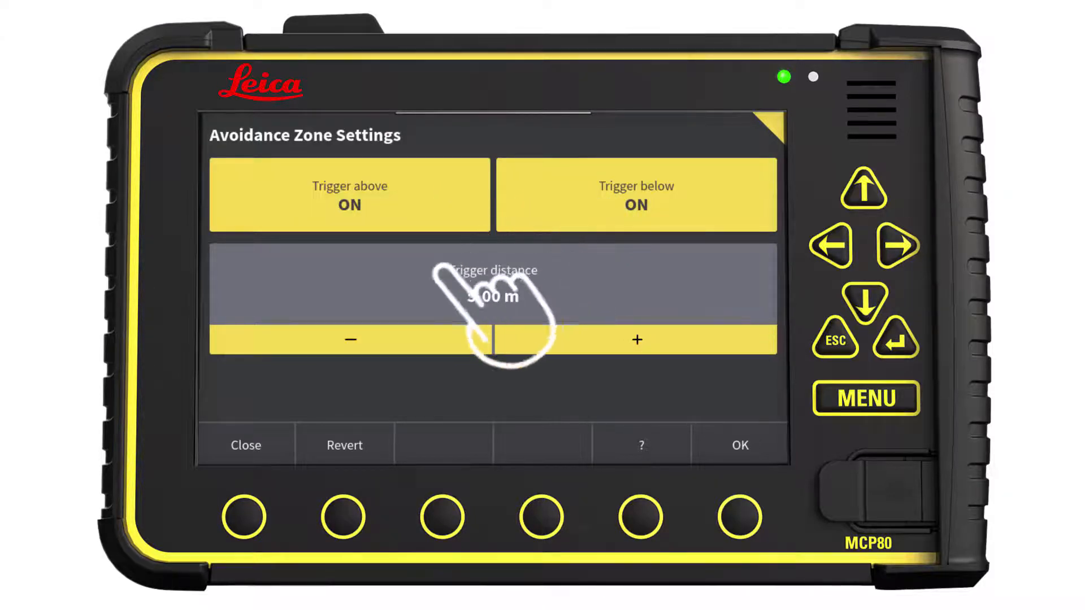
click(242, 444)
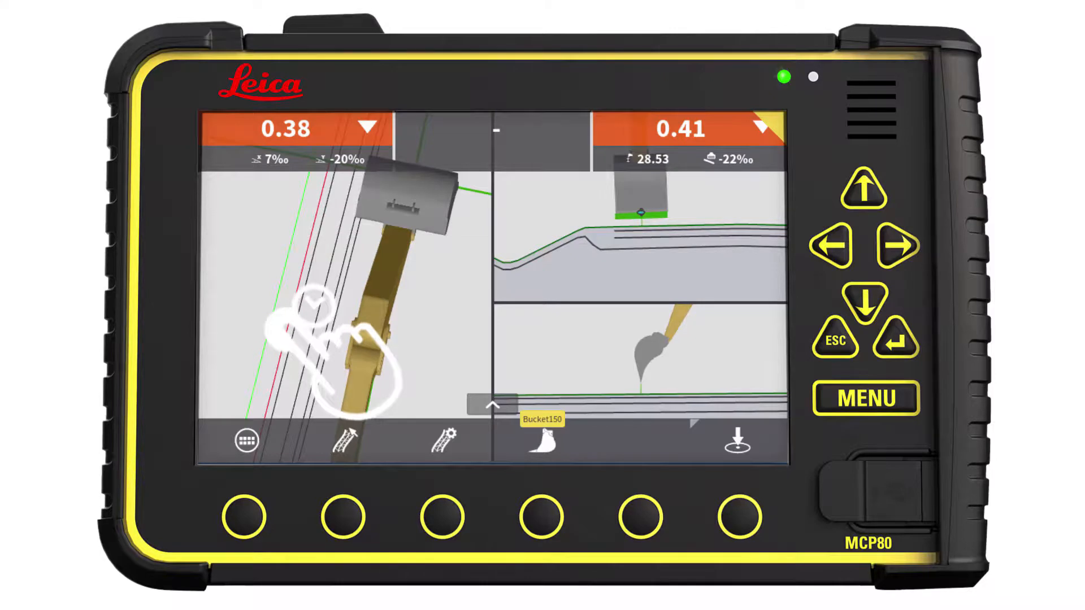
Step: Set the red road line beside the bucket as the side reference
click(314, 300)
click(471, 221)
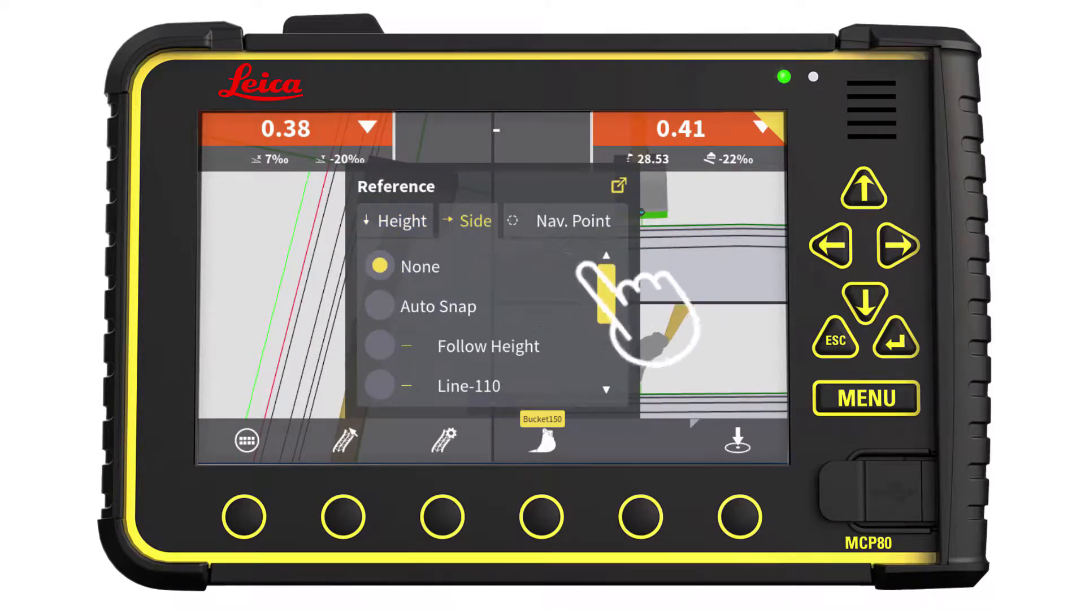
drag(594, 273, 600, 289)
click(378, 387)
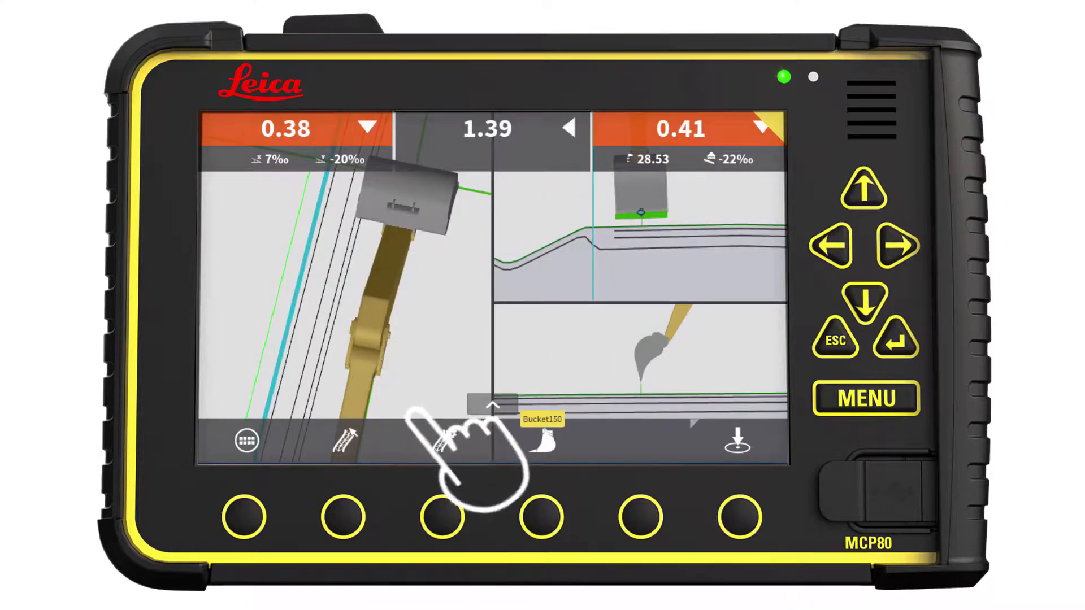
Step: Set the height offset to -0.7 m
click(447, 443)
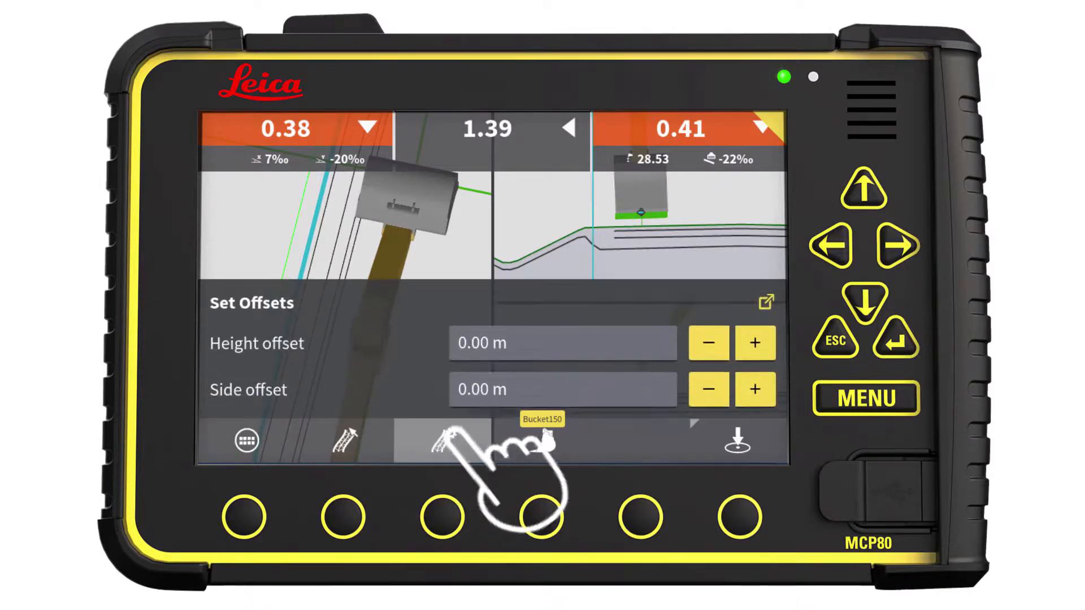
click(554, 342)
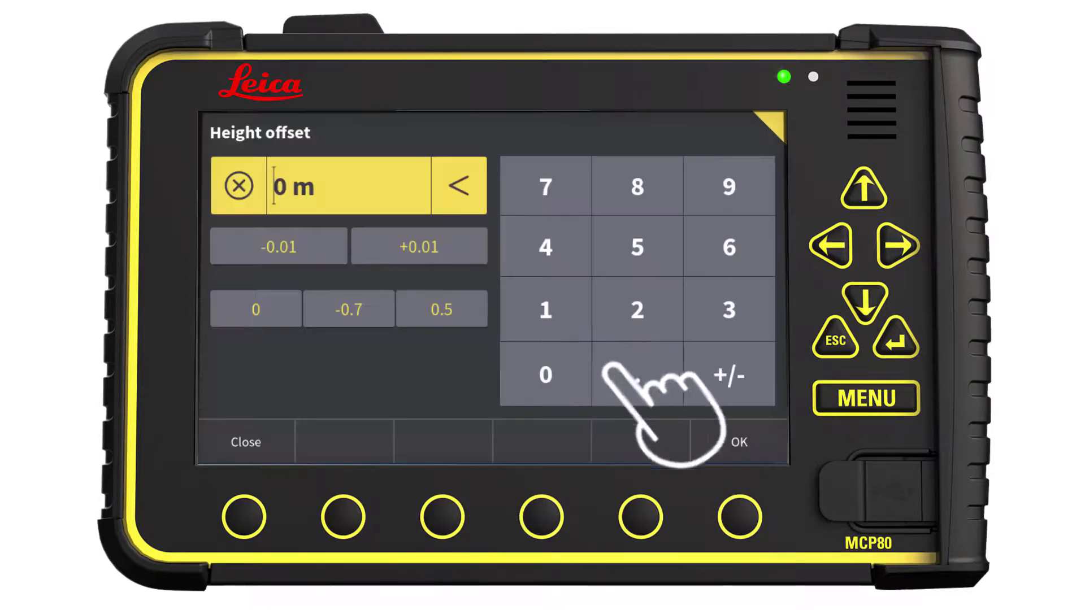
text(0.7)
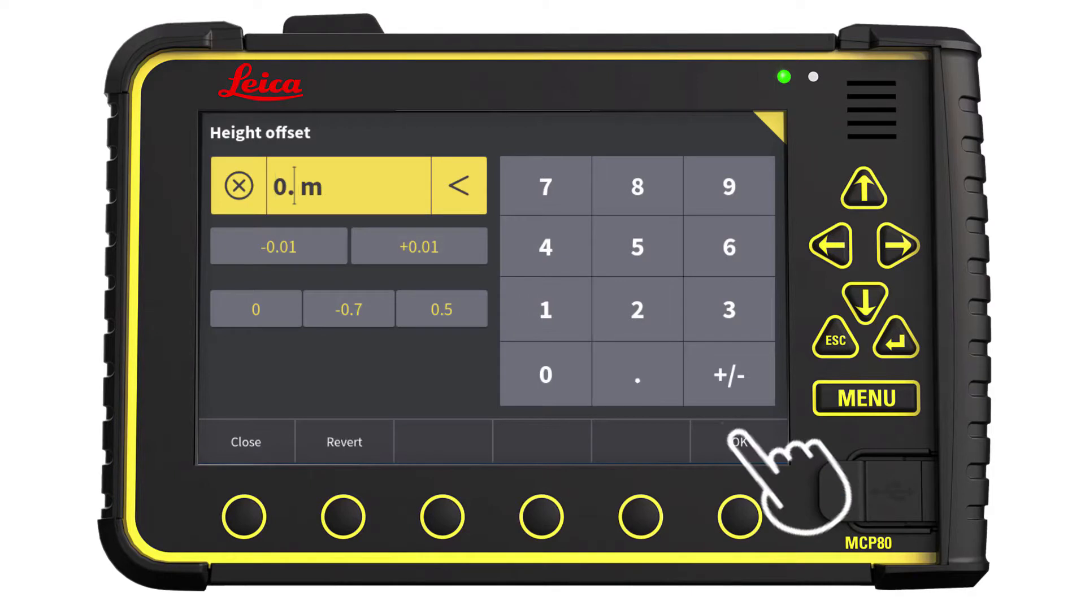
key(minus)
click(737, 441)
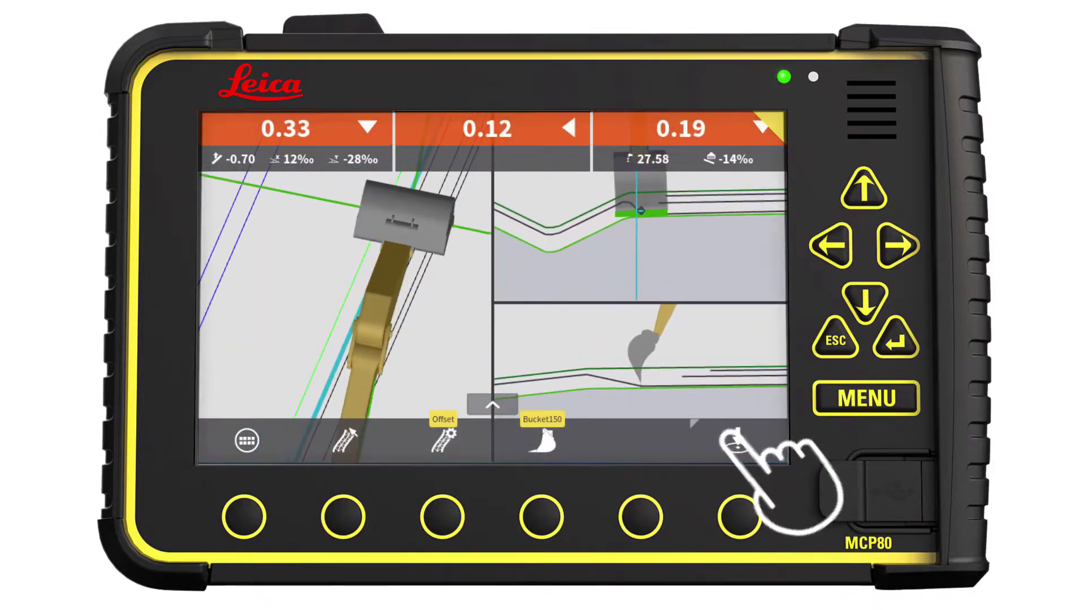
Step: Turn on the display of surfaces and triangles in the model options
click(443, 441)
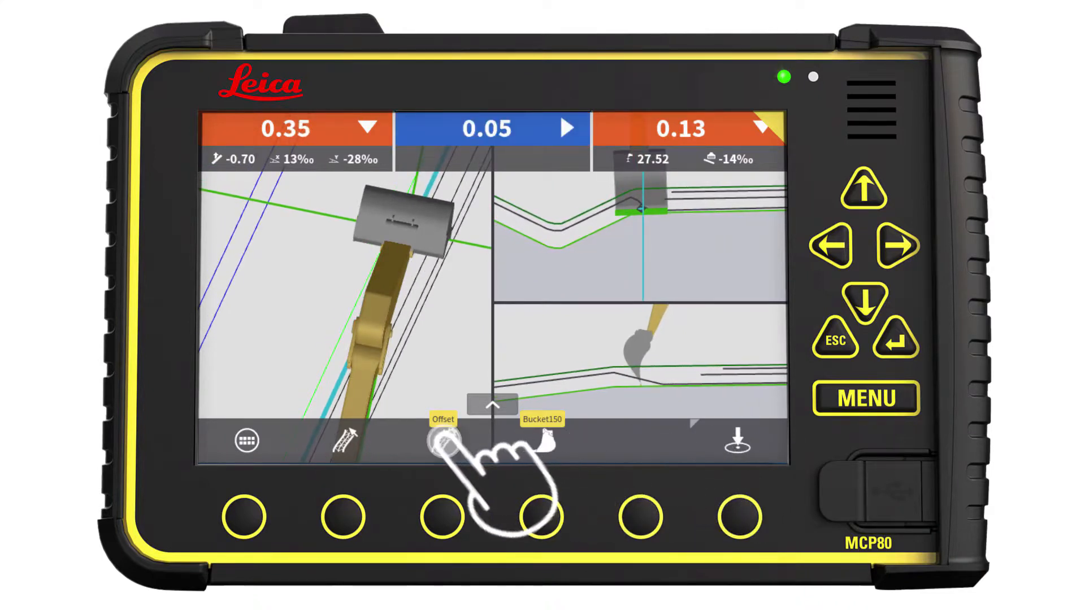
click(766, 305)
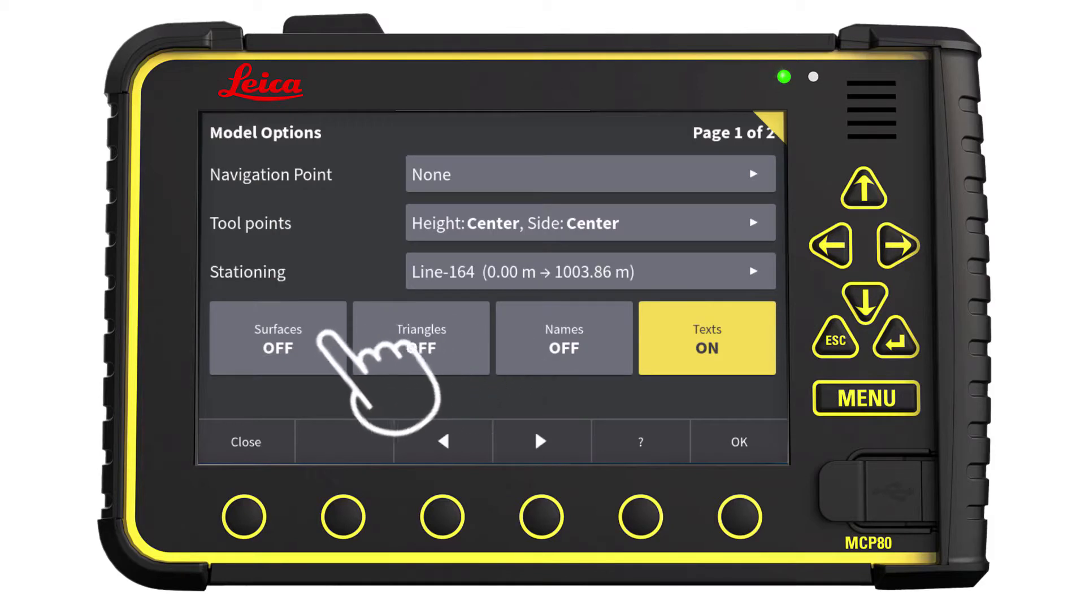
click(319, 339)
click(380, 339)
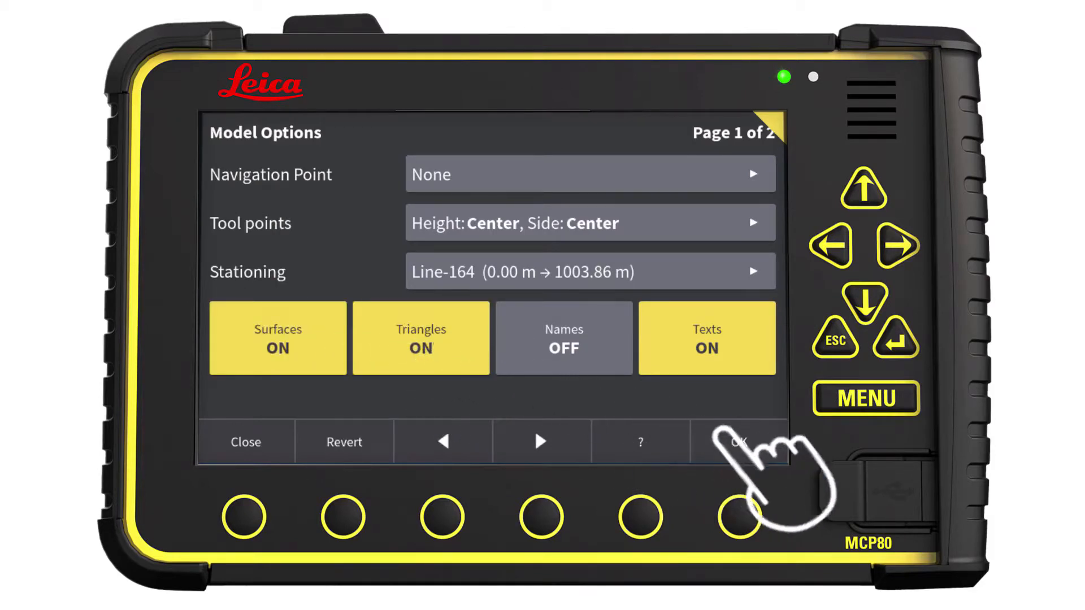
click(734, 441)
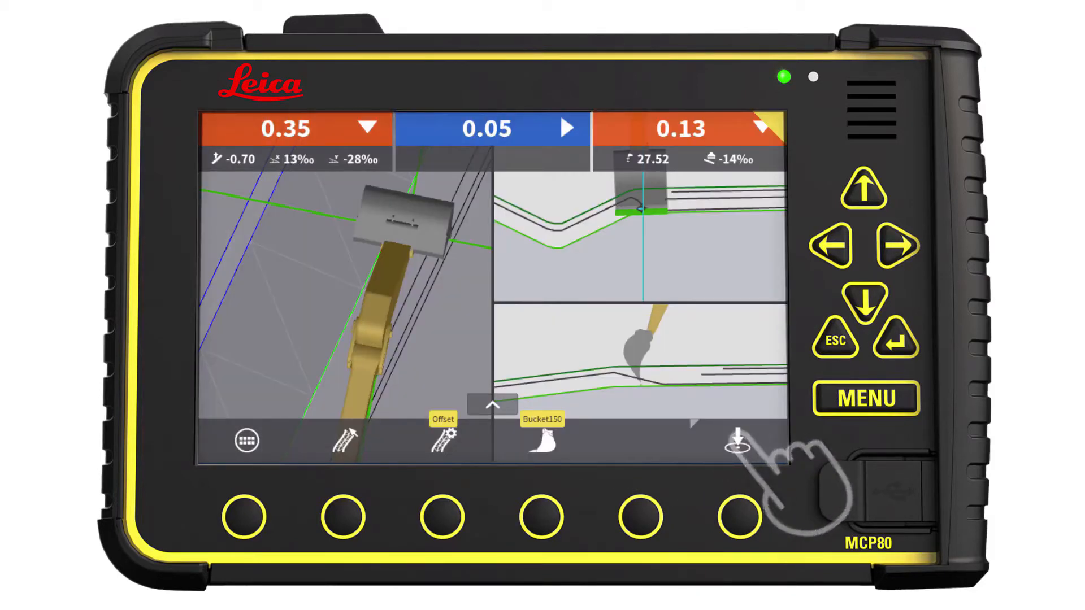